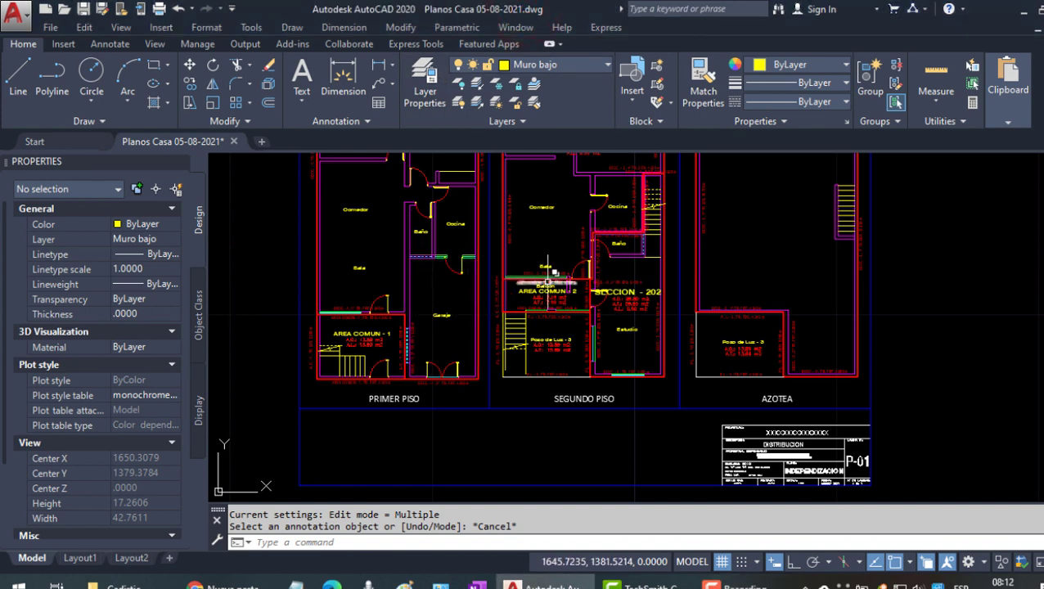
Step: Zoom out and pan the drawing down and left to frame all three plans and the title block
scroll(548, 266, "down", 4)
middle_click_drag(555, 244, 560, 329)
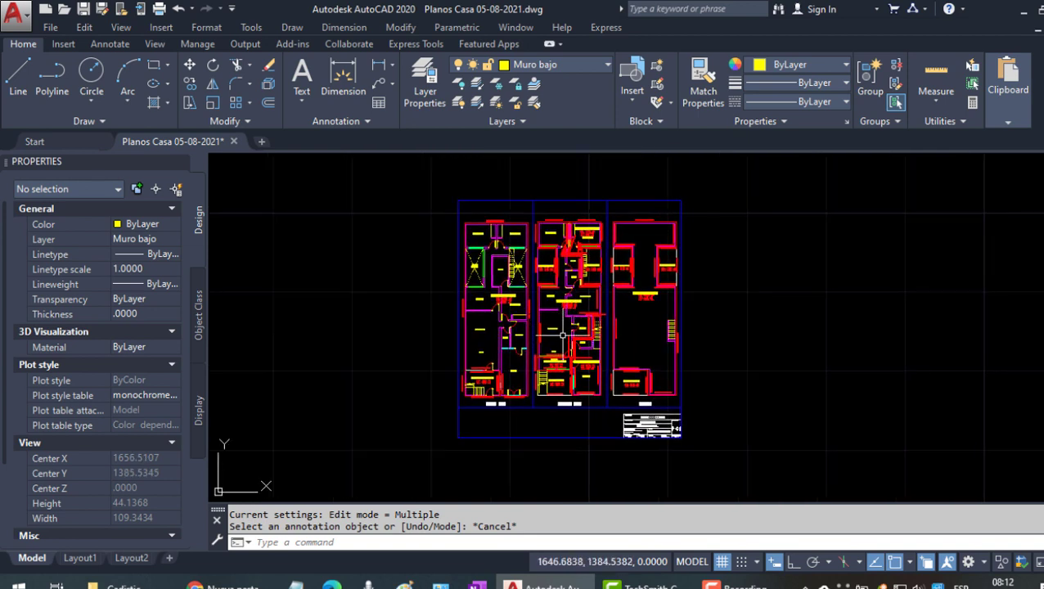
middle_click_drag(554, 336, 516, 339)
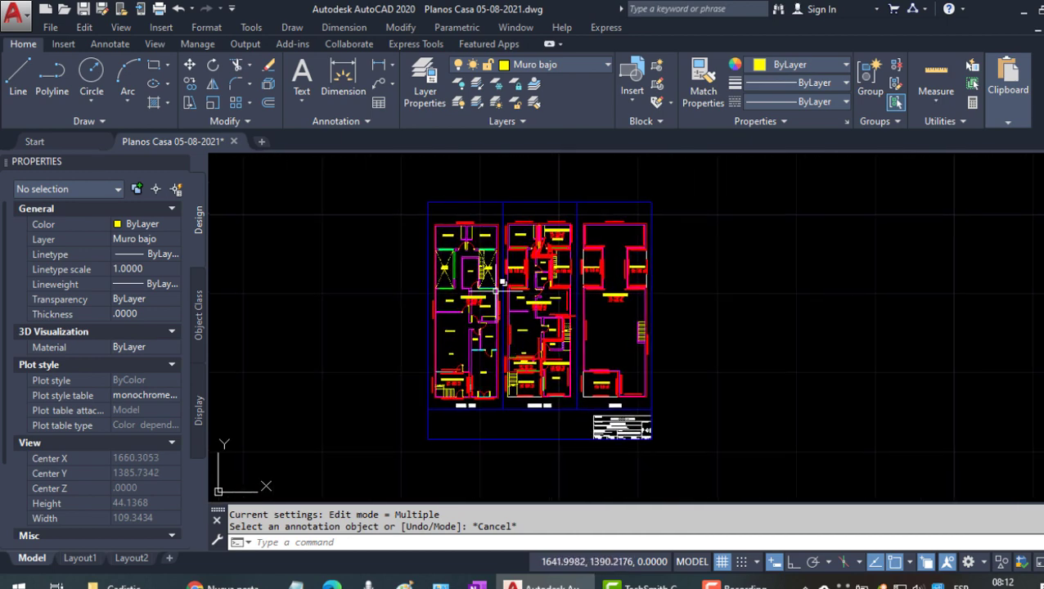
scroll(499, 238, "up", 2)
scroll(503, 232, "down", 4)
scroll(532, 245, "up", 4)
scroll(564, 266, "down", 2)
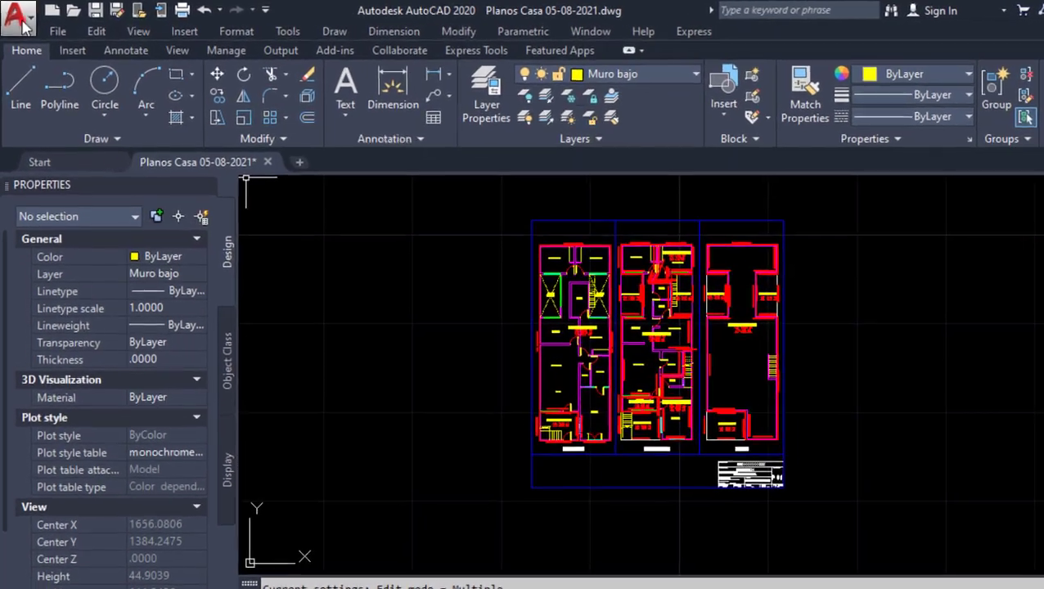
Step: In the Plot dialog, choose the Canon MX350 series Printer and A4 paper size
left_click(14, 22)
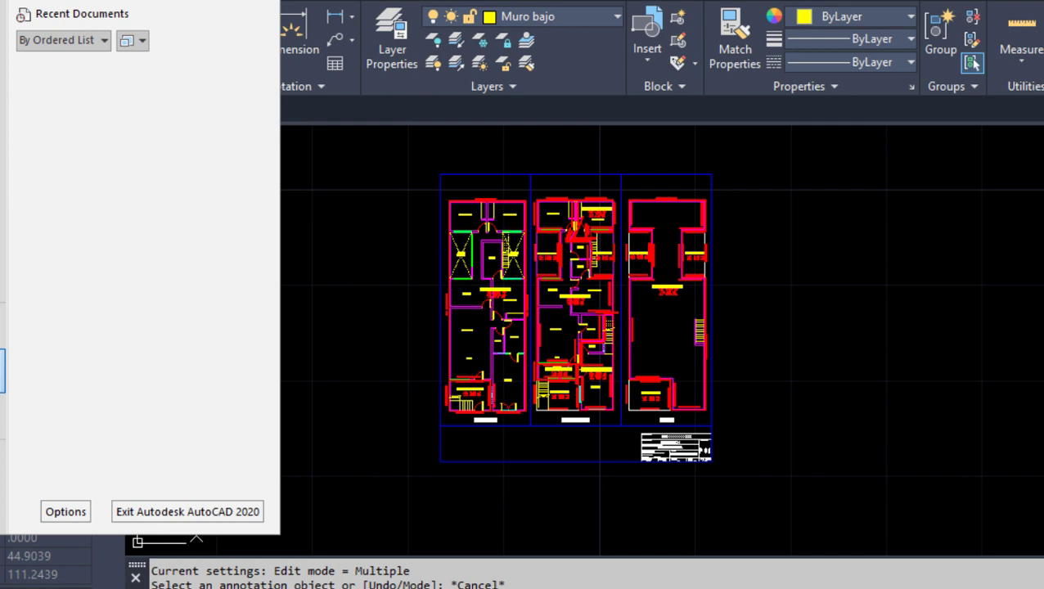
left_click(376, 361)
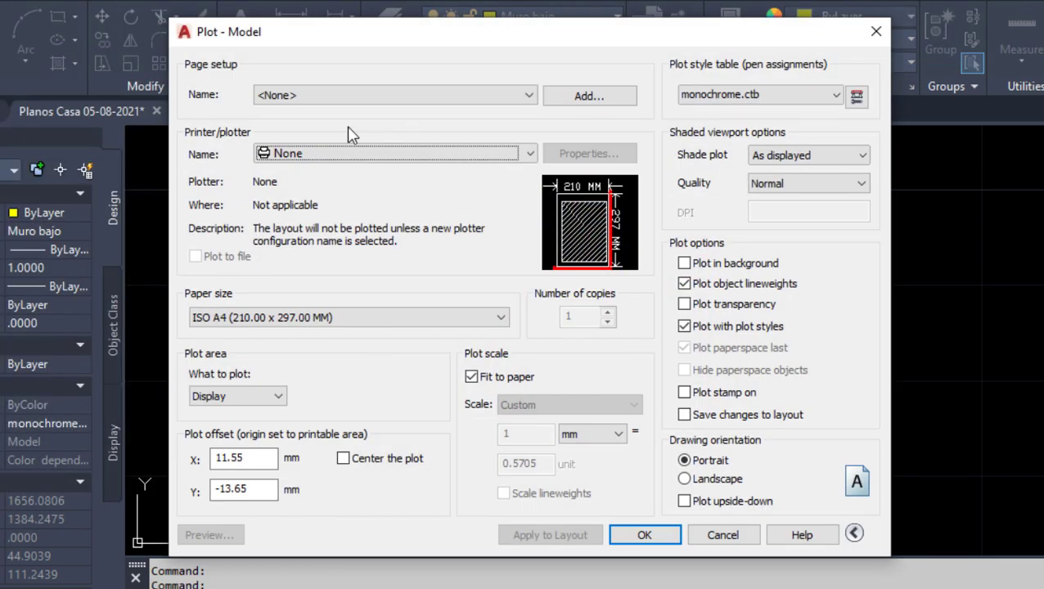
left_click(300, 155)
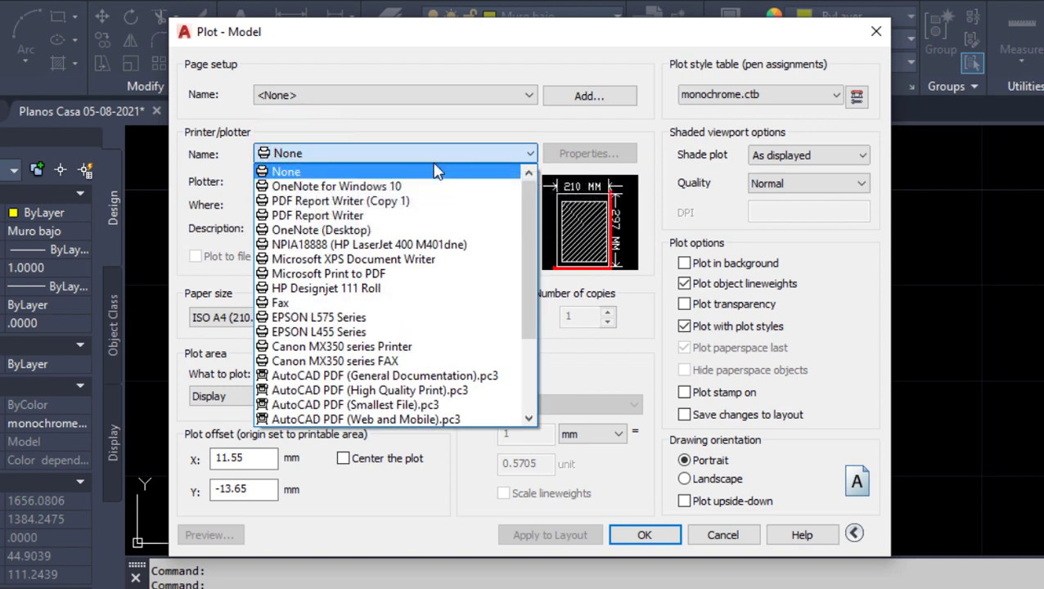
left_click(394, 348)
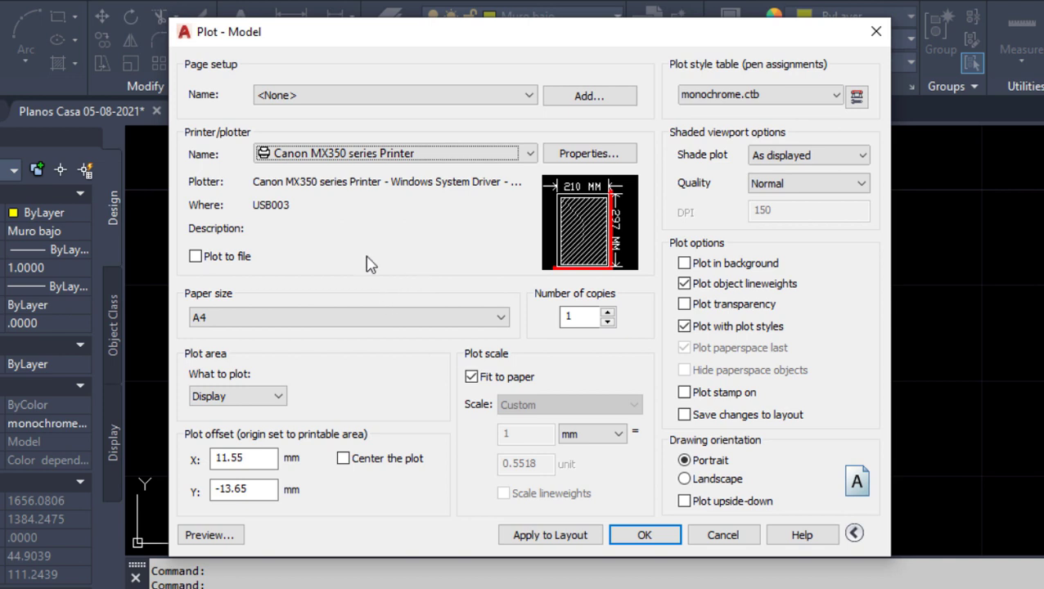
left_click(368, 319)
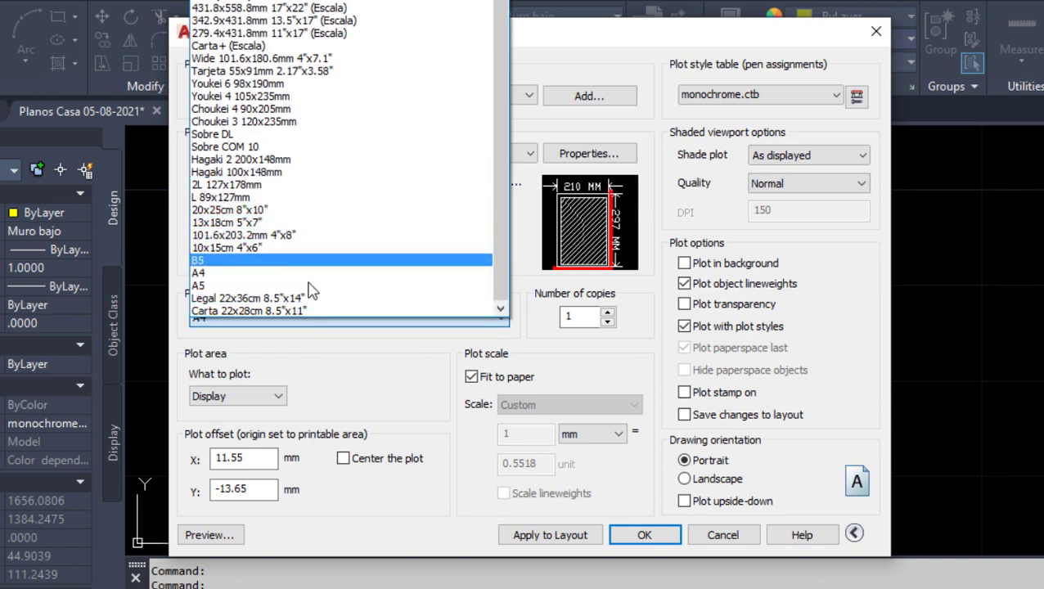
left_click(199, 274)
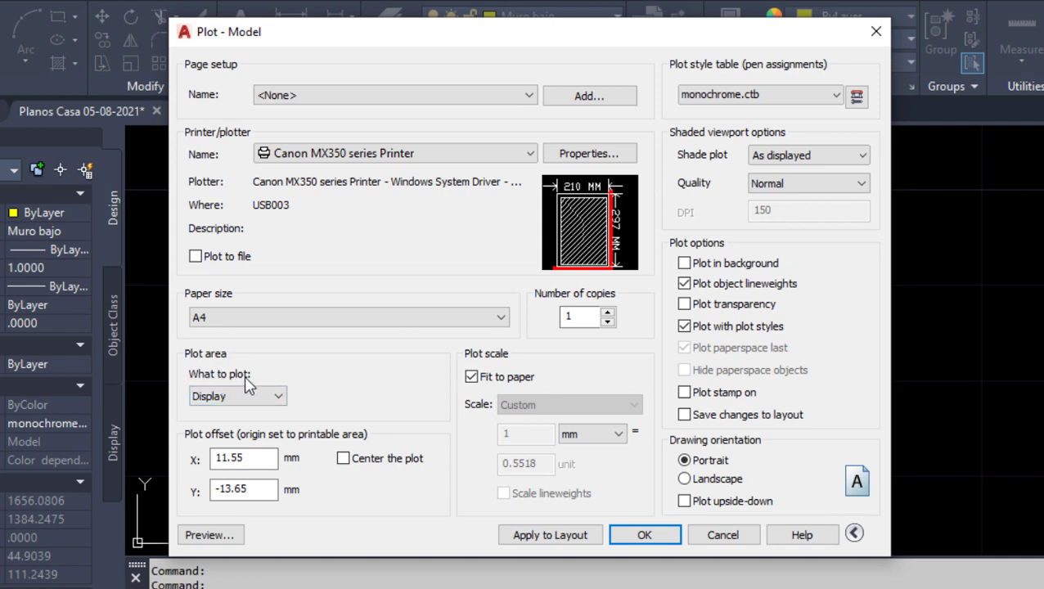
Step: Set What to plot to Window and pick two corners around the plans
left_click(270, 396)
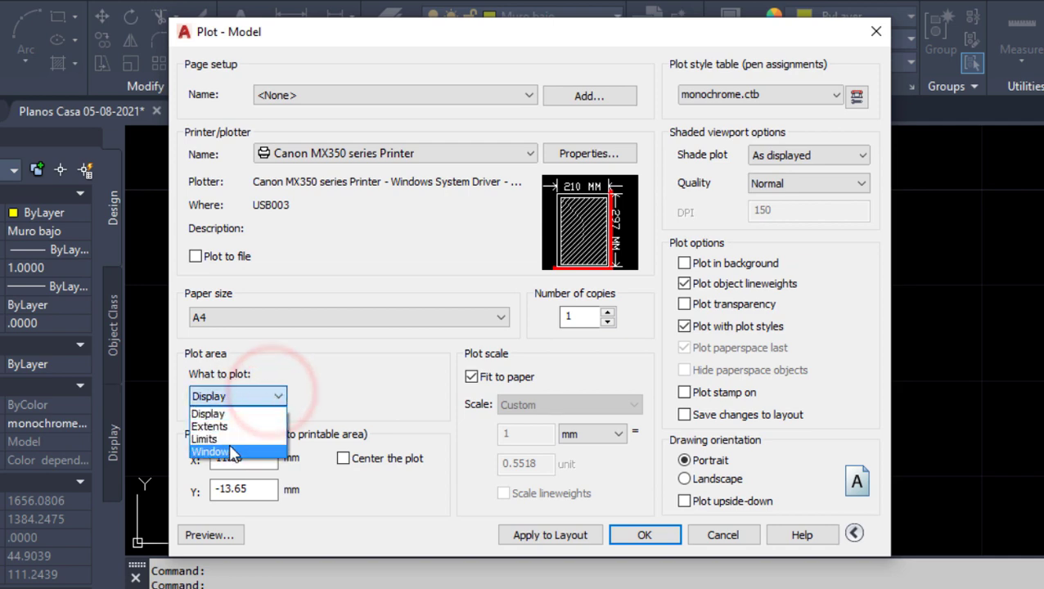
left_click(214, 452)
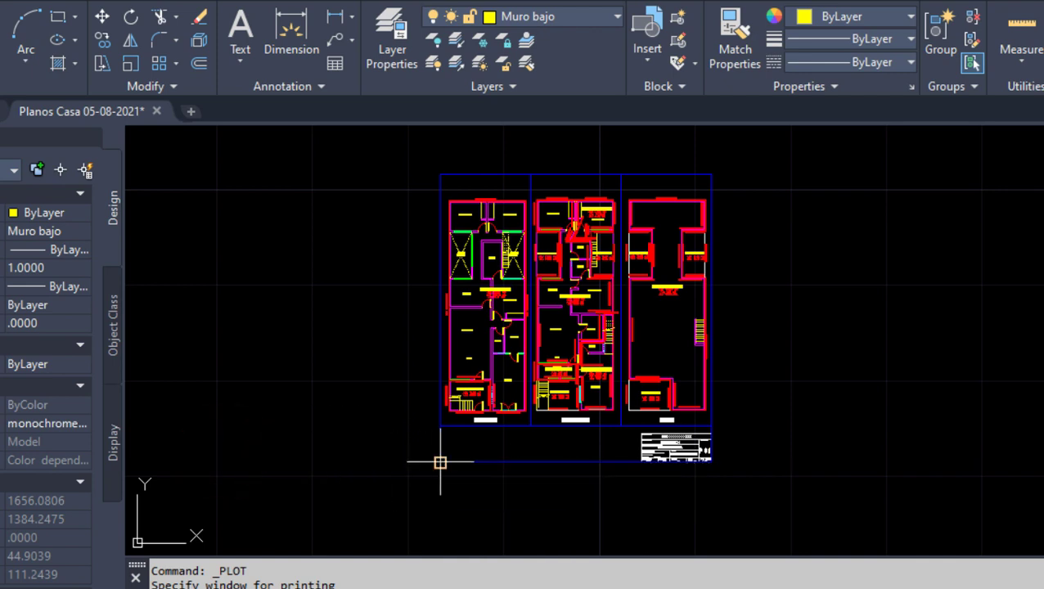
left_click(441, 463)
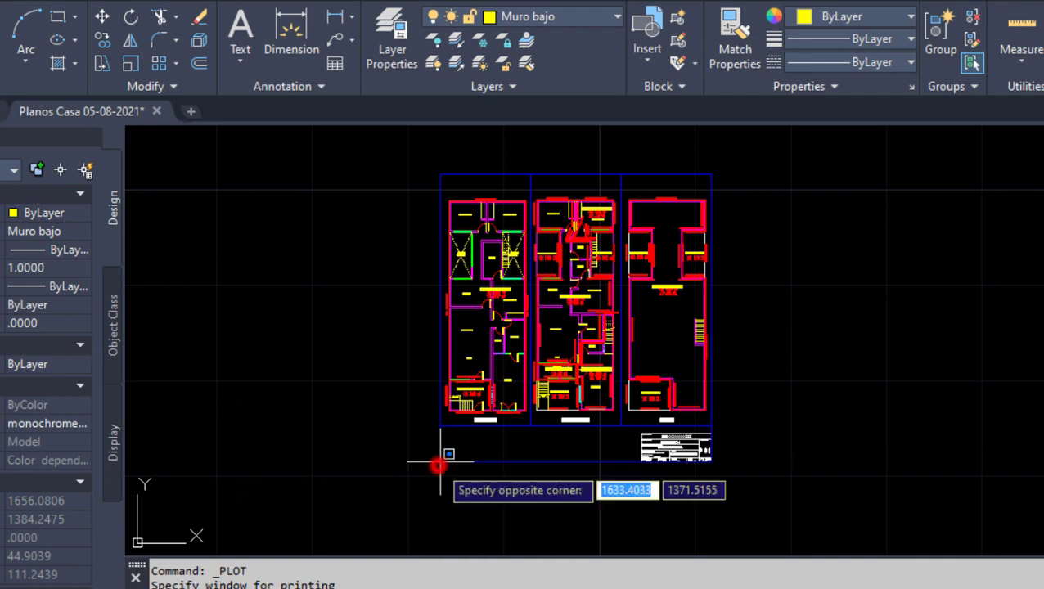
left_click(710, 172)
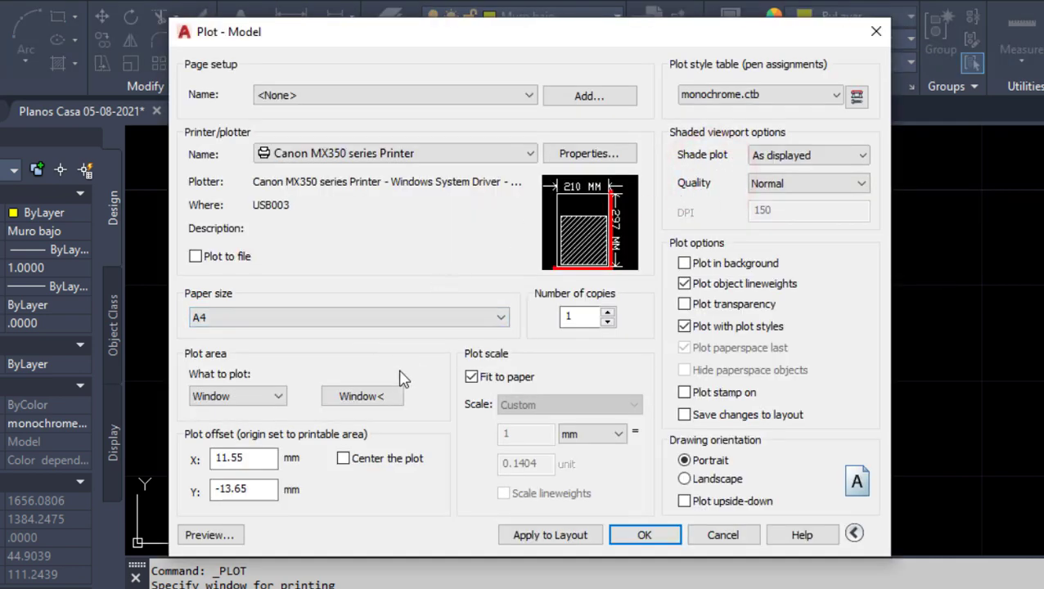
Step: Redefine the plot window with corners below-left and above-right of the plans
left_click(361, 397)
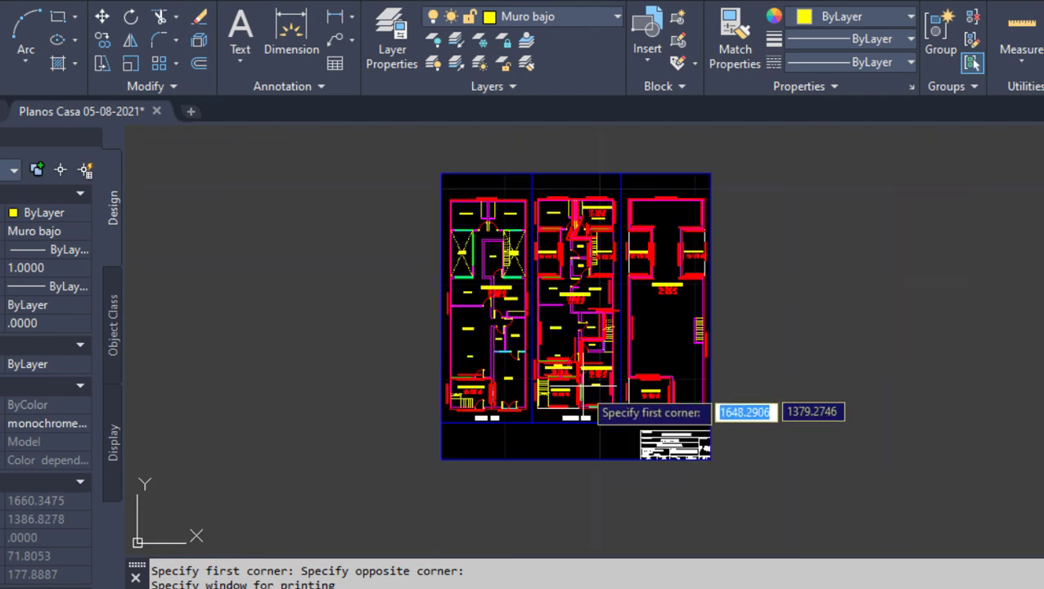
scroll(436, 459, "up", 2)
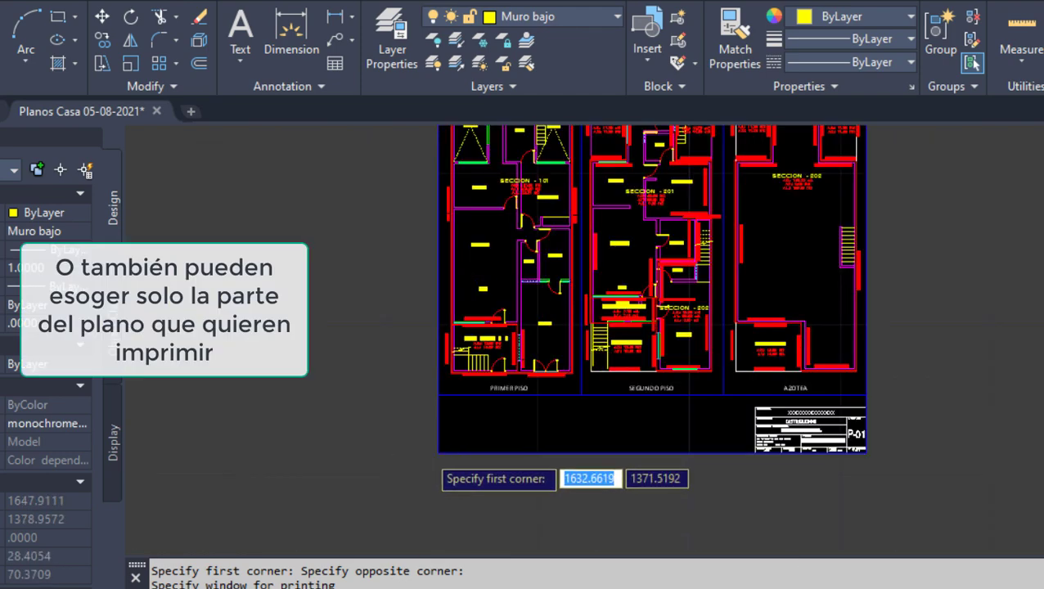
scroll(392, 478, "down", 2)
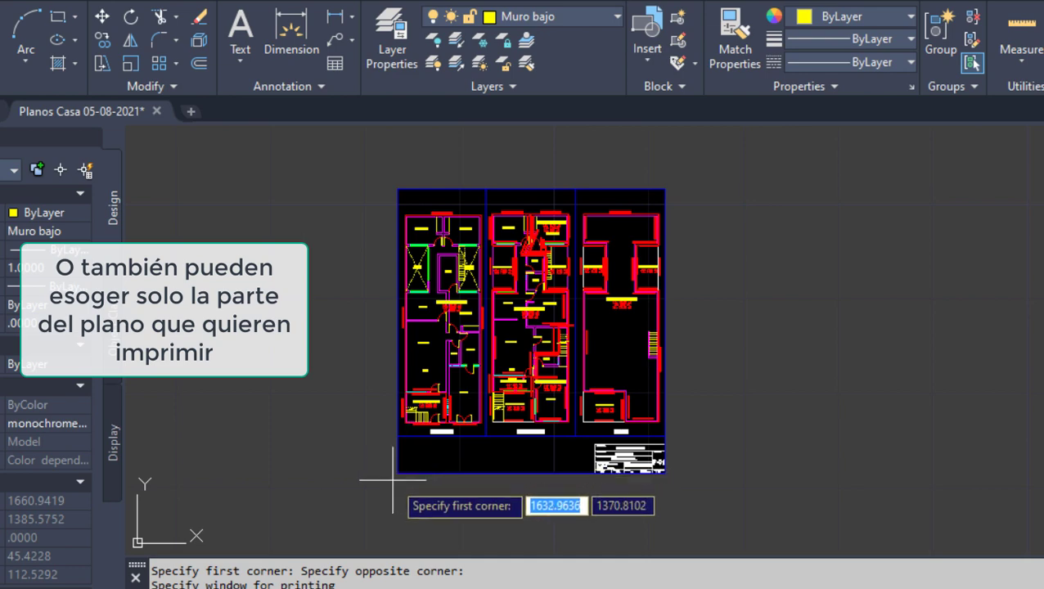
scroll(393, 478, "up", 6)
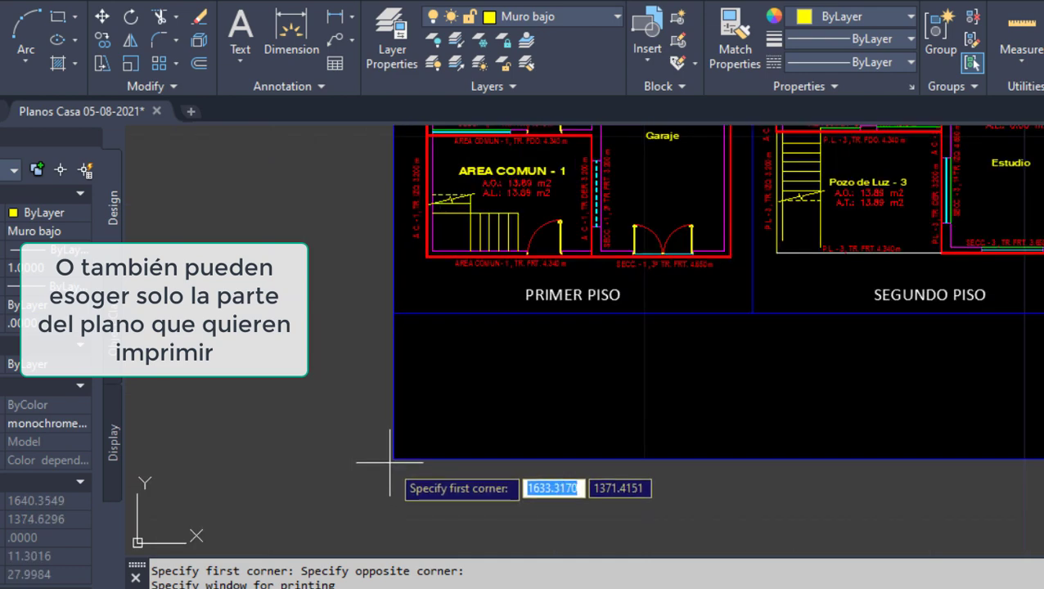
left_click(390, 463)
scroll(490, 373, "down", 3)
scroll(489, 374, "down", 3)
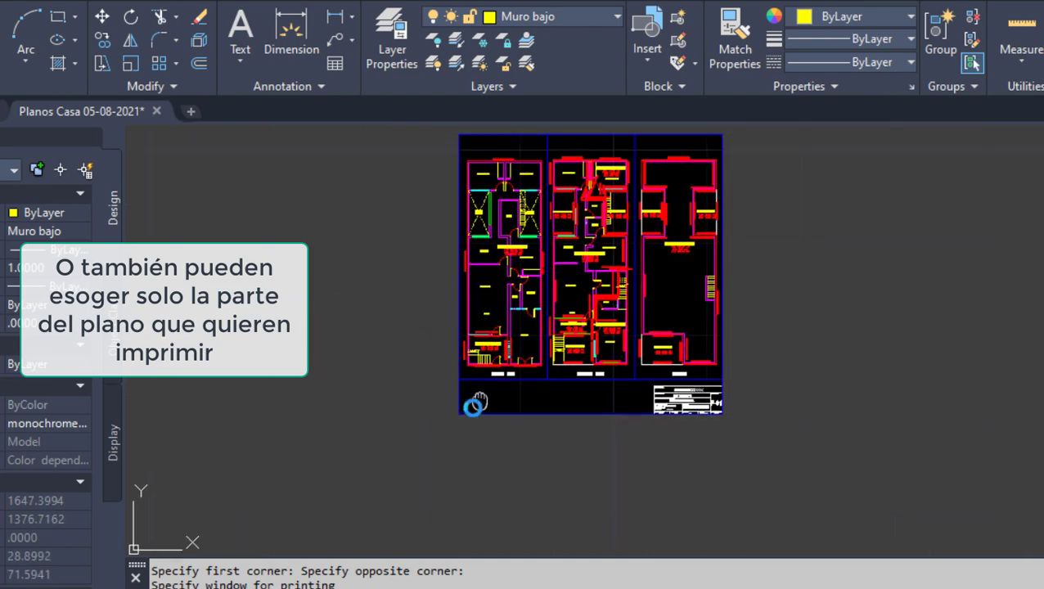
middle_click_drag(480, 400, 416, 461)
scroll(665, 187, "up", 2)
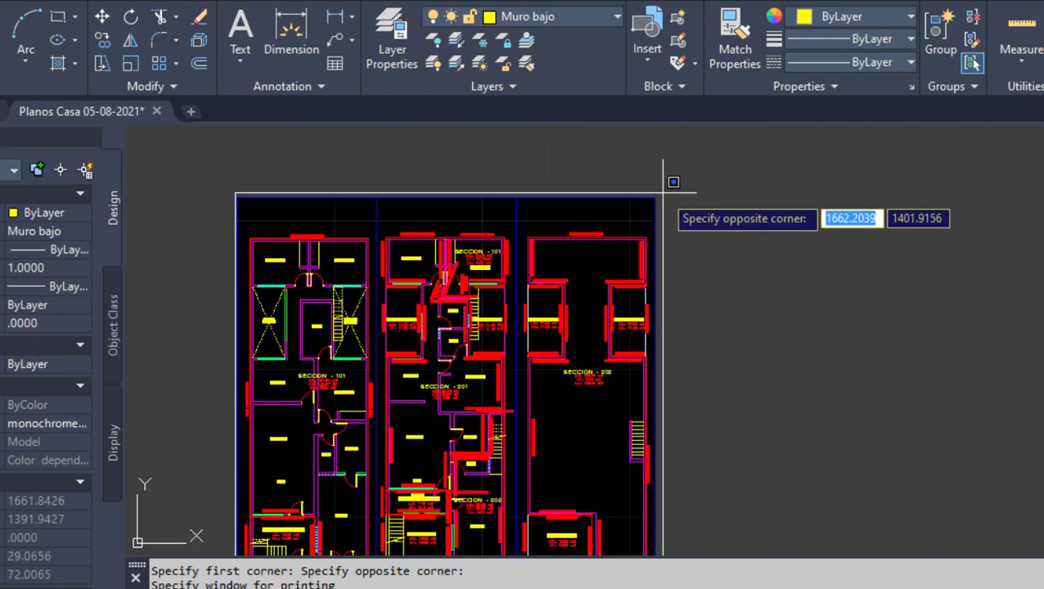
scroll(662, 191, "up", 3)
scroll(663, 192, "up", 2)
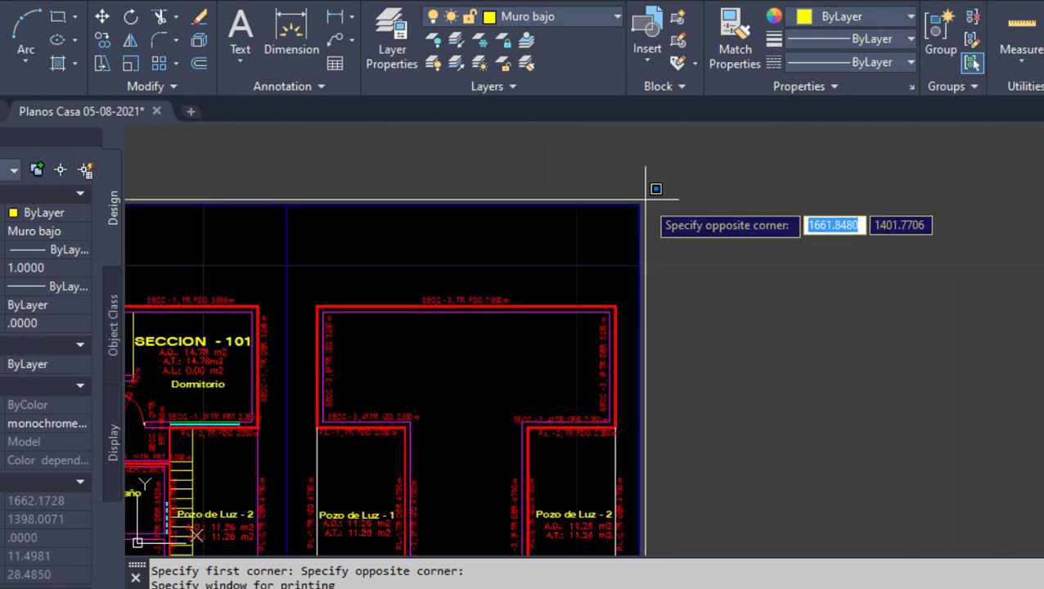
left_click(644, 200)
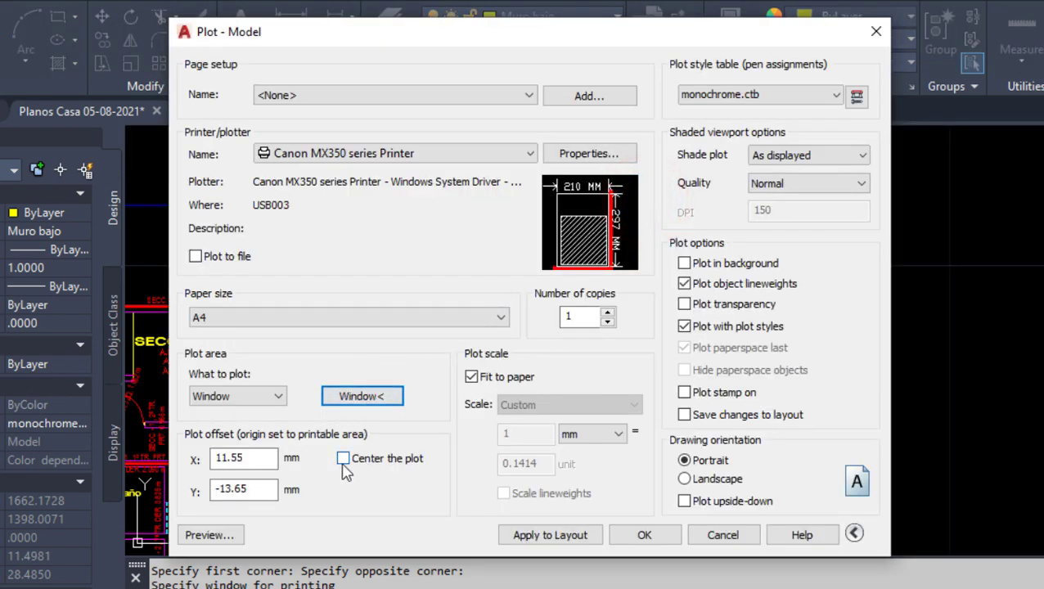
mouse_move(343, 459)
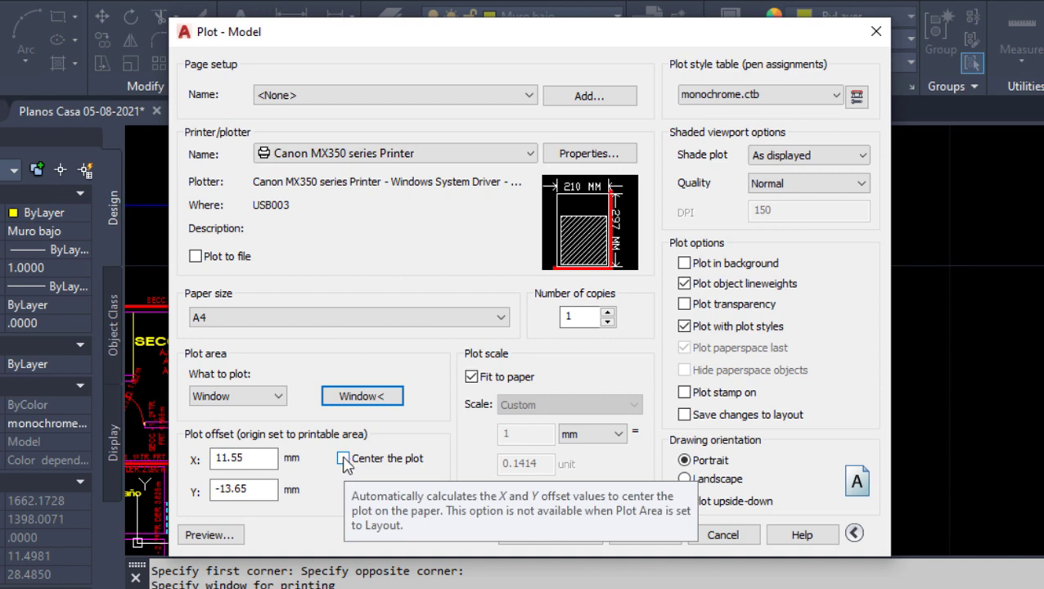
Step: Tick Center the plot and set the plot style table to None
left_click(343, 461)
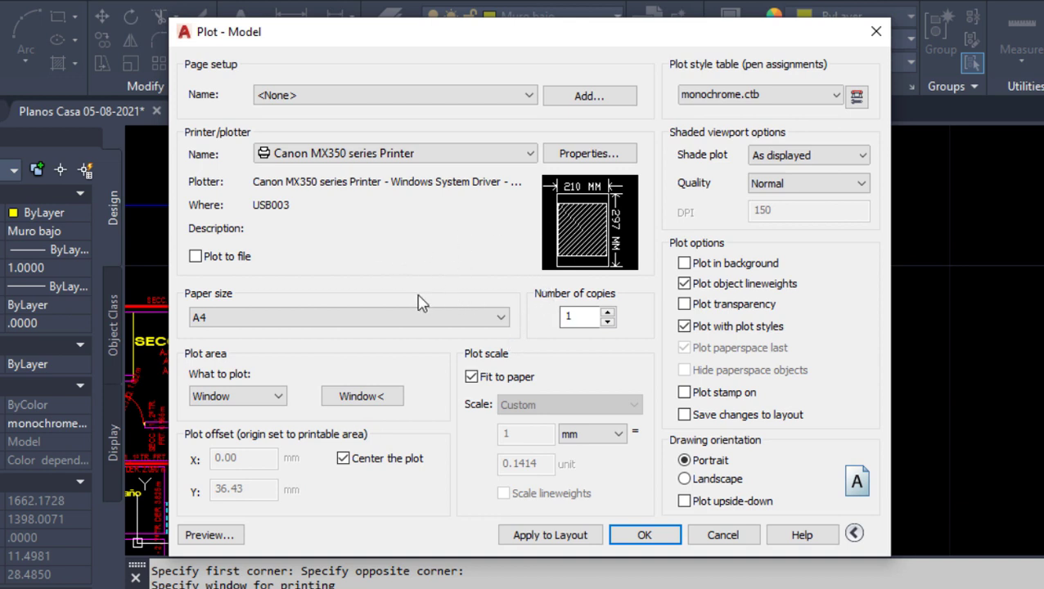
left_click(723, 96)
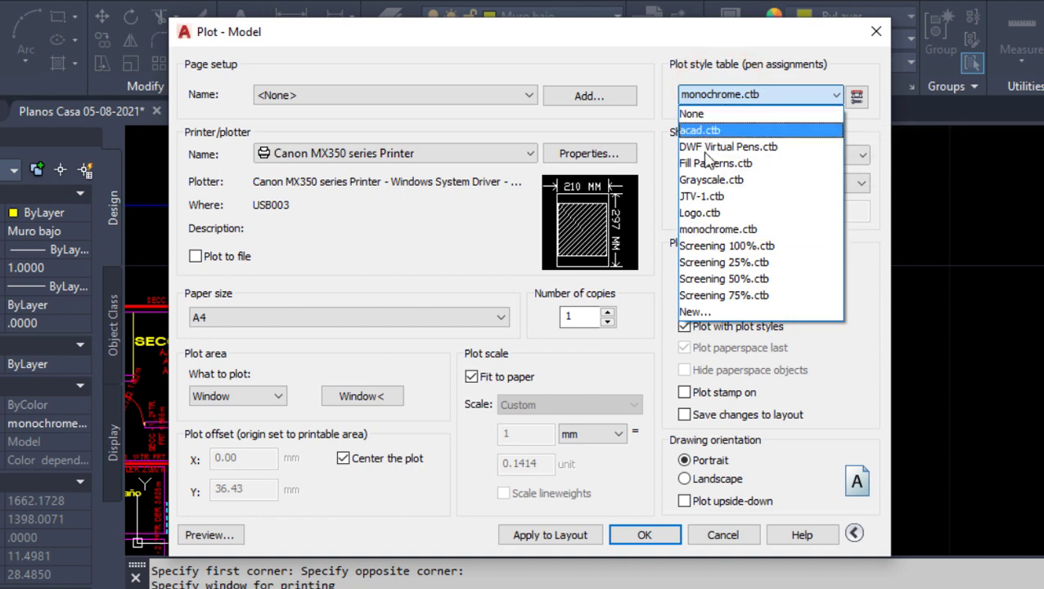
left_click(692, 116)
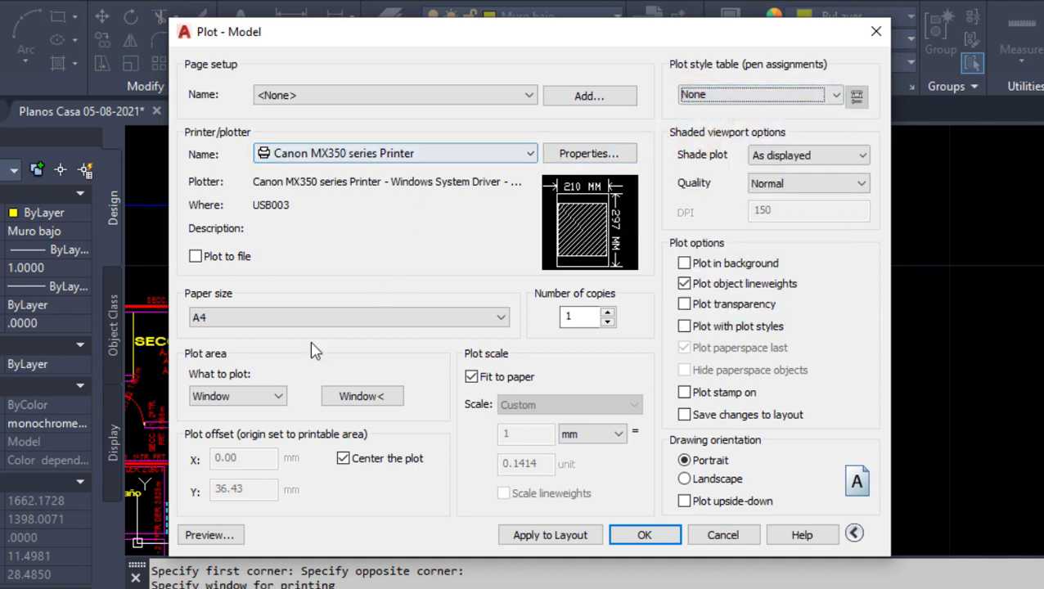
left_click(215, 537)
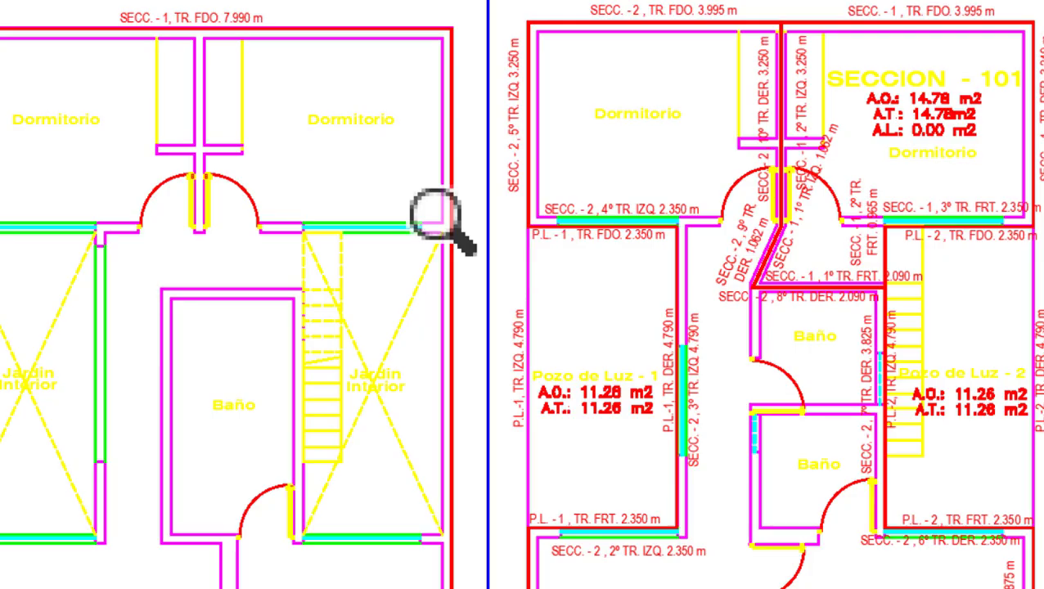
scroll(435, 213, "down", 3)
scroll(459, 245, "down", 2)
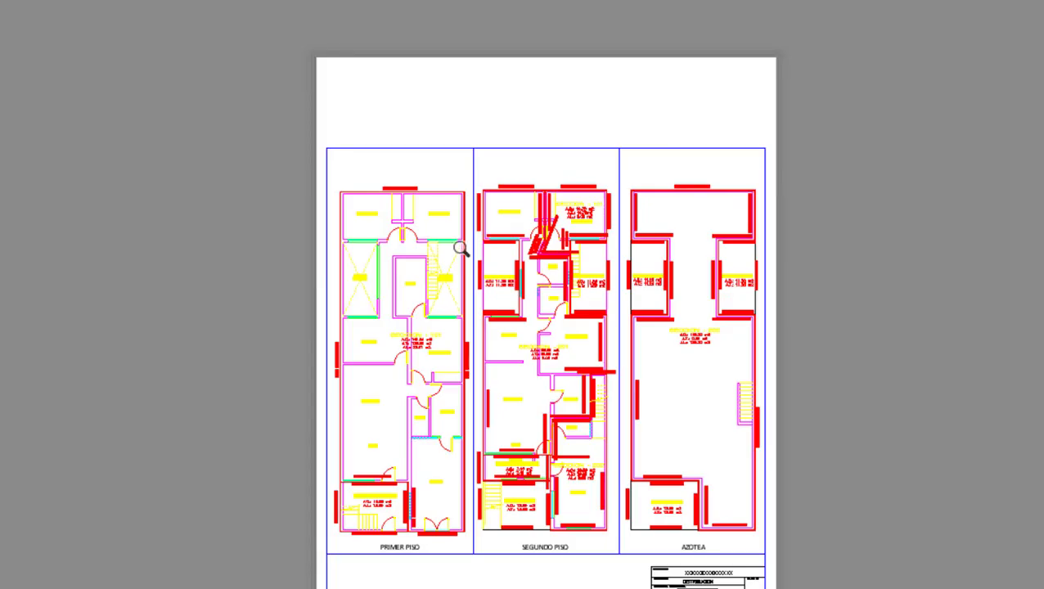
scroll(464, 251, "down", 2)
scroll(456, 256, "up", 5)
scroll(455, 260, "down", 4)
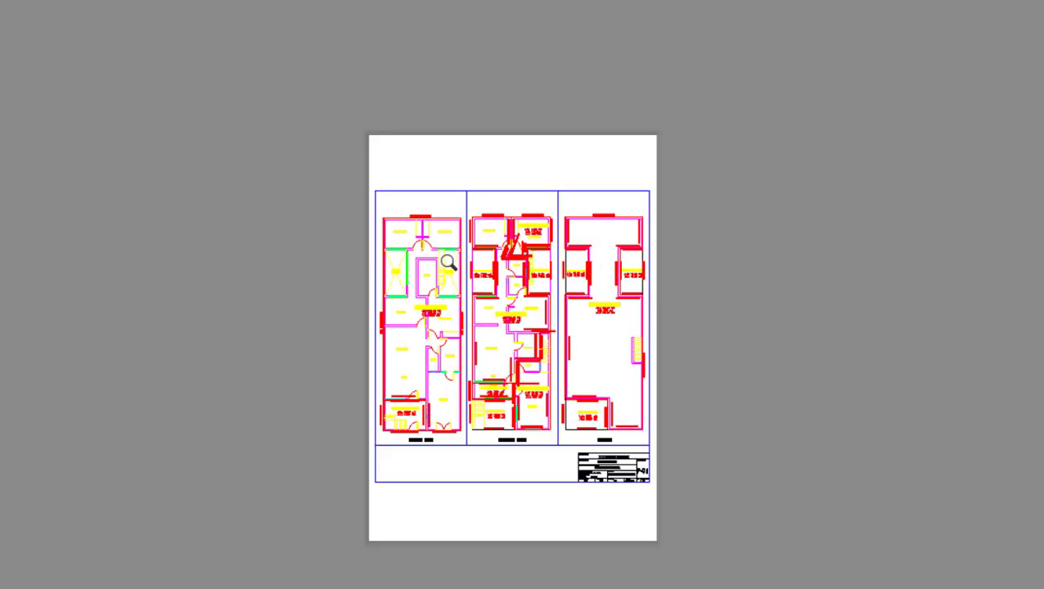
scroll(428, 254, "up", 2)
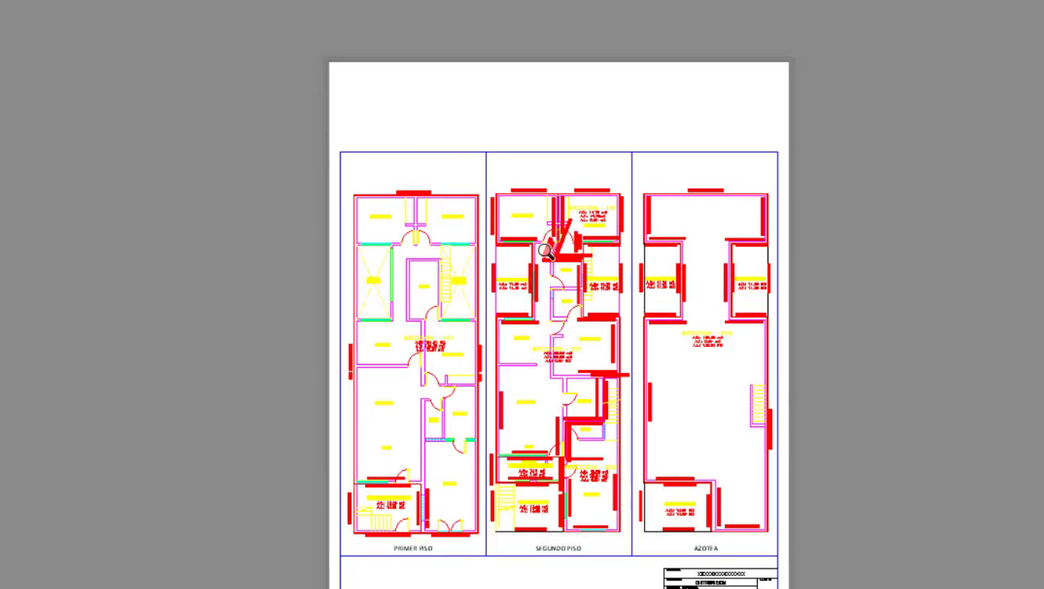
Step: Exit the plot preview with Esc, back to the Plot - Model dialog
key("Escape")
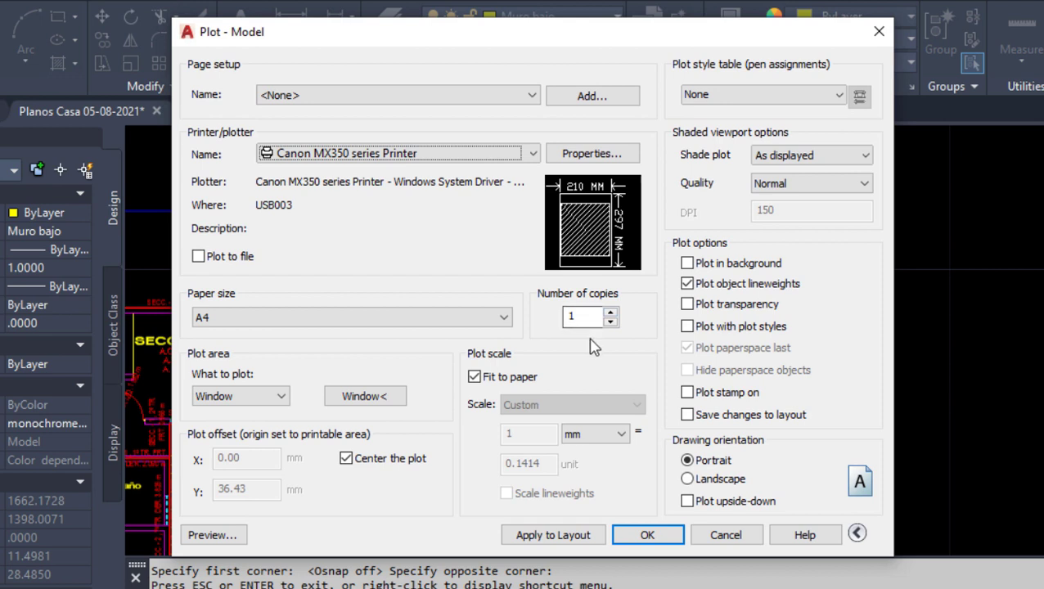
Step: Assign monochrome.ctb as the plot style table for all layouts and preview the plot
left_click(475, 376)
left_click(732, 102)
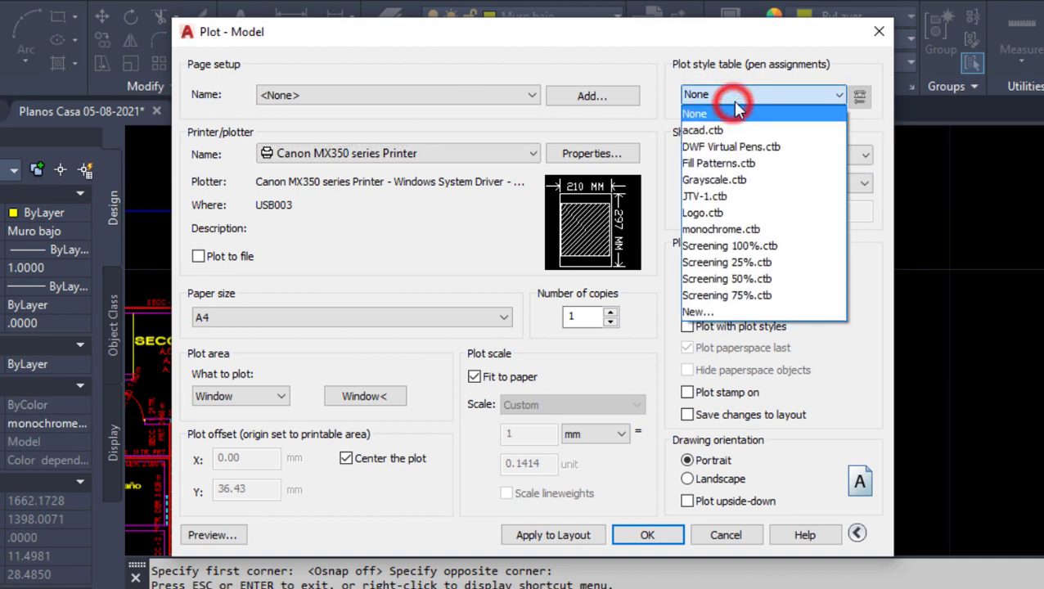
left_click(723, 230)
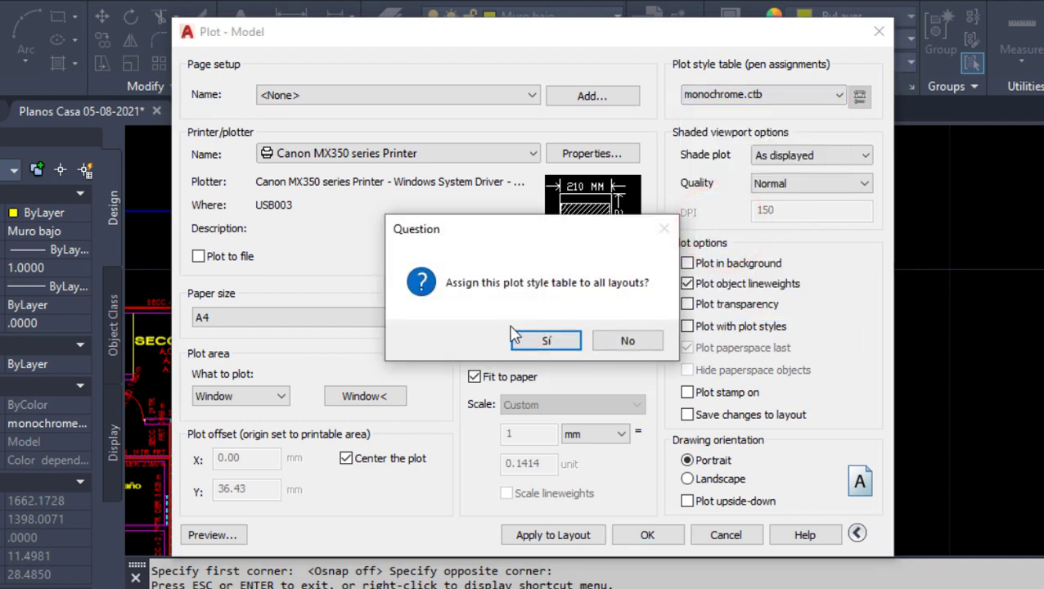
left_click(551, 338)
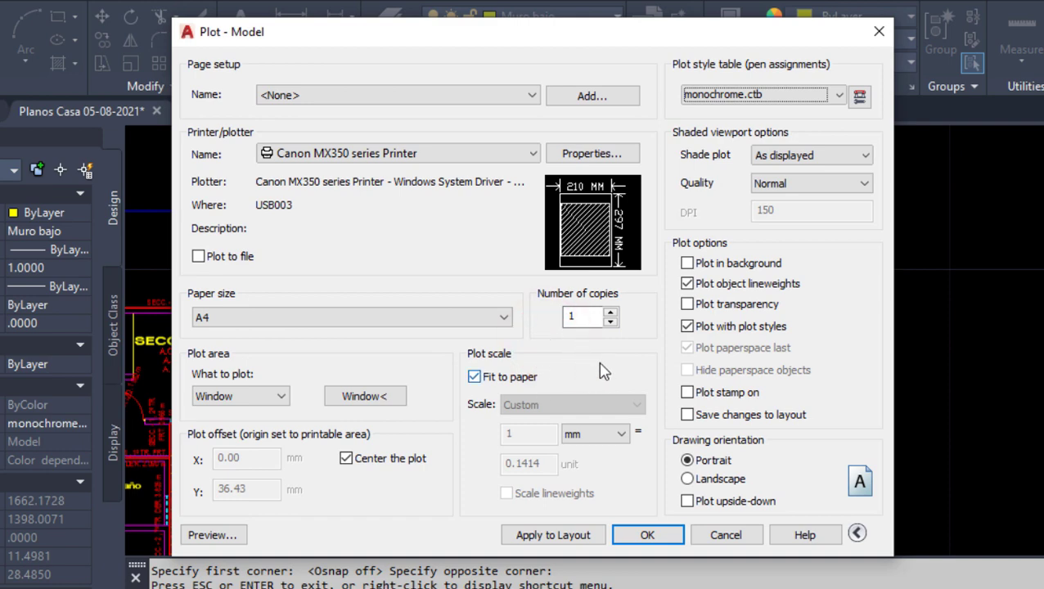
left_click(215, 535)
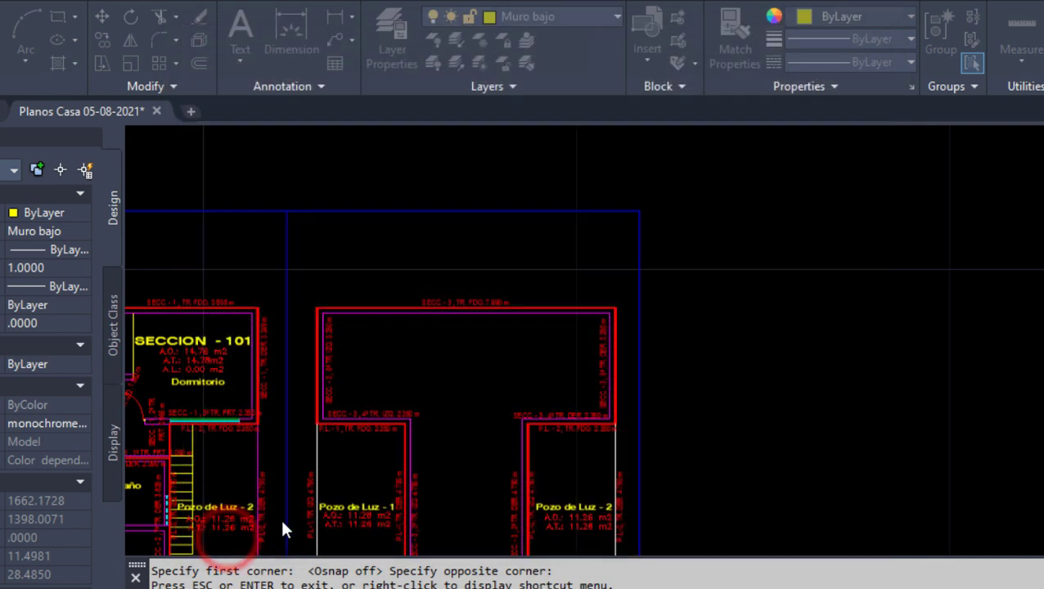
Step: Zoom in and out of the monochrome preview to inspect the plans on the A4 sheet
scroll(409, 209, "up", 5)
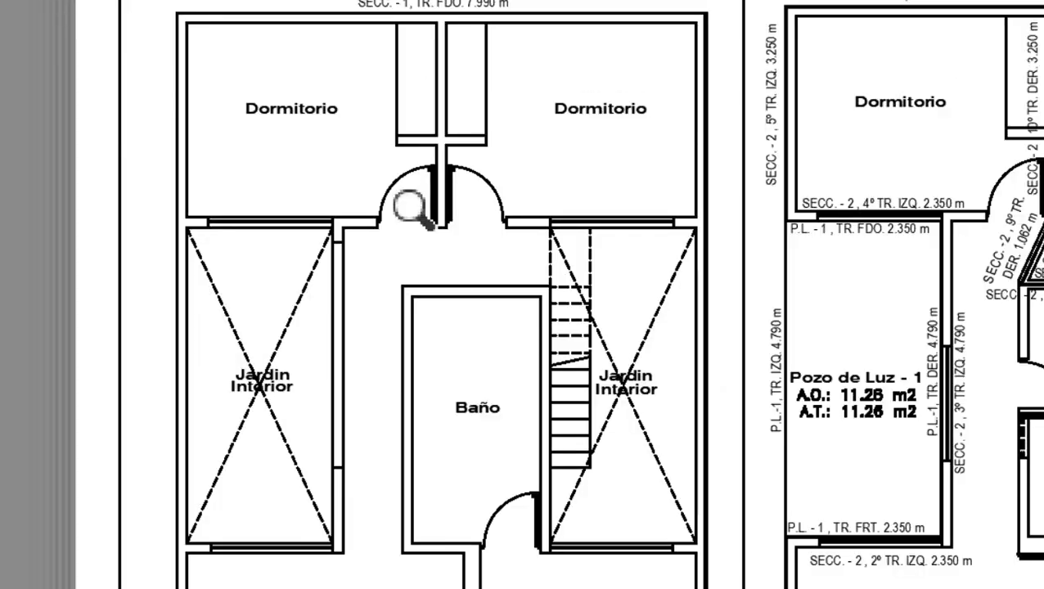
scroll(409, 209, "down", 3)
scroll(409, 256, "down", 2)
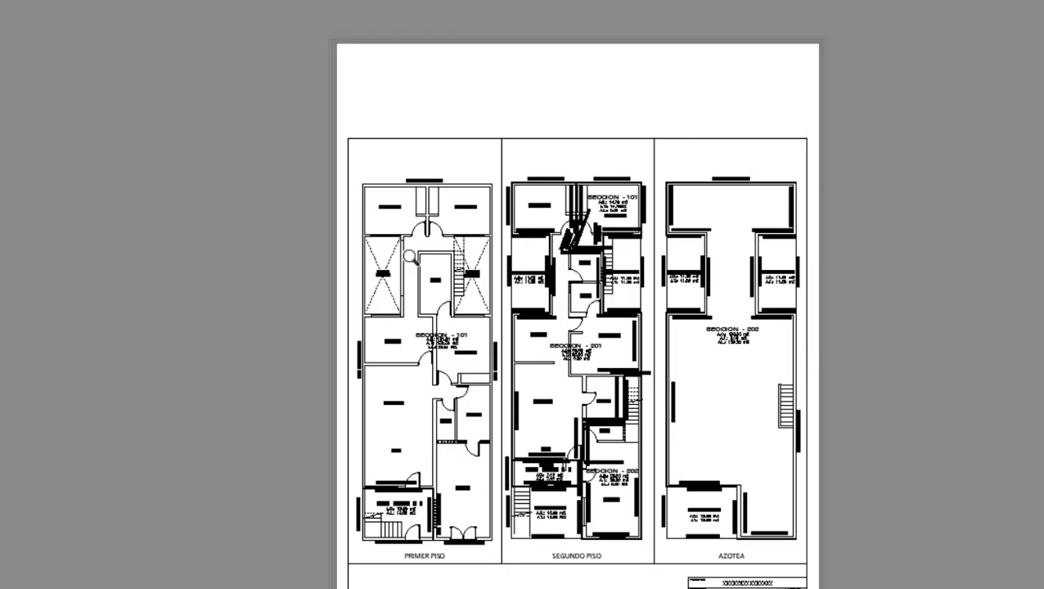
scroll(410, 257, "up", 5)
scroll(401, 250, "down", 3)
scroll(395, 304, "down", 2)
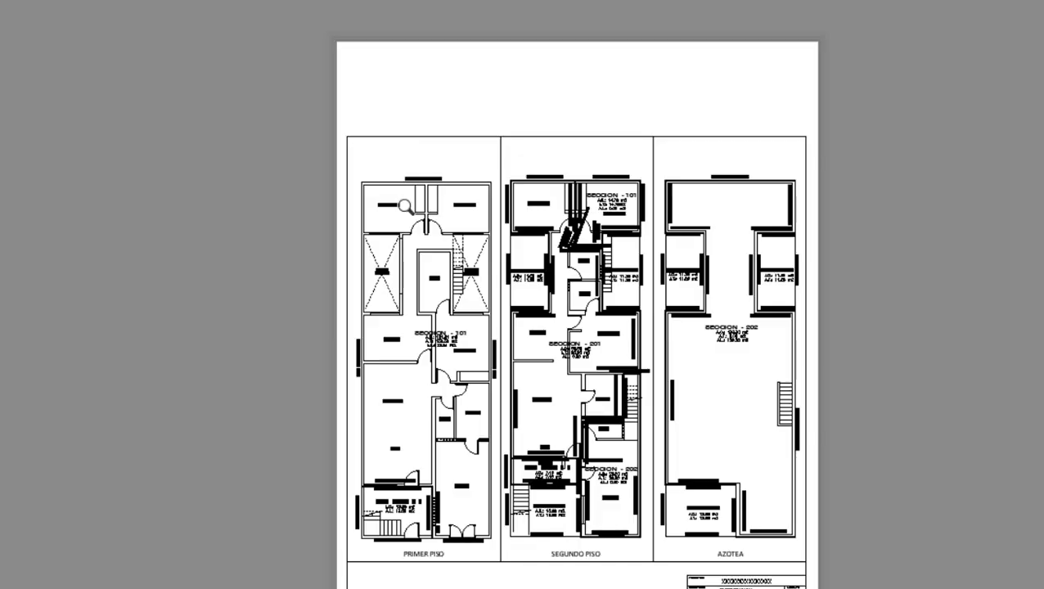
scroll(424, 147, "up", 5)
scroll(426, 156, "down", 3)
scroll(428, 168, "down", 2)
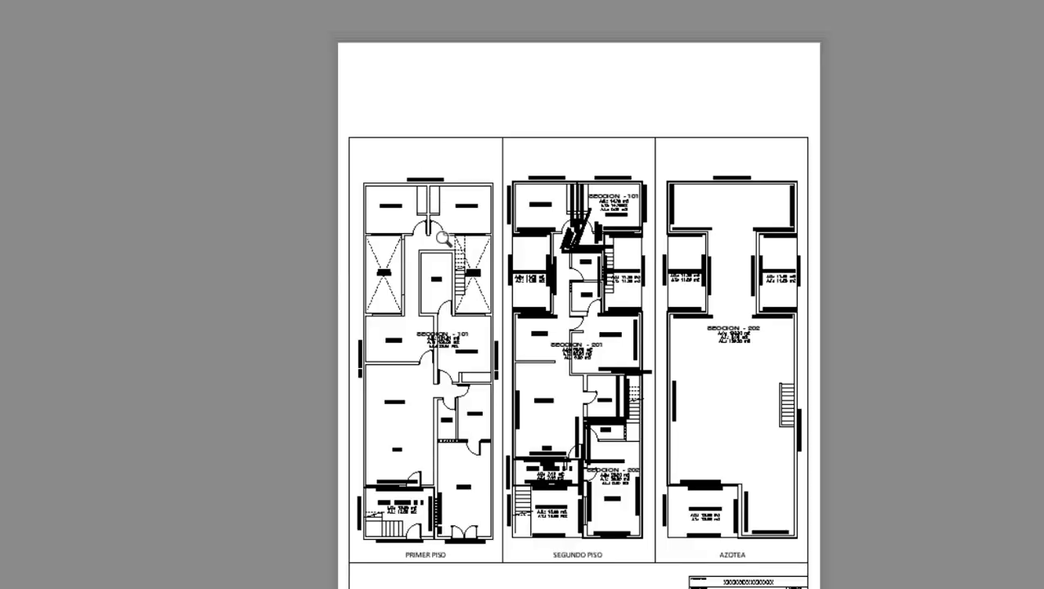
Step: Exit the monochrome preview with Esc, back to the Plot - Model dialog
key("Escape")
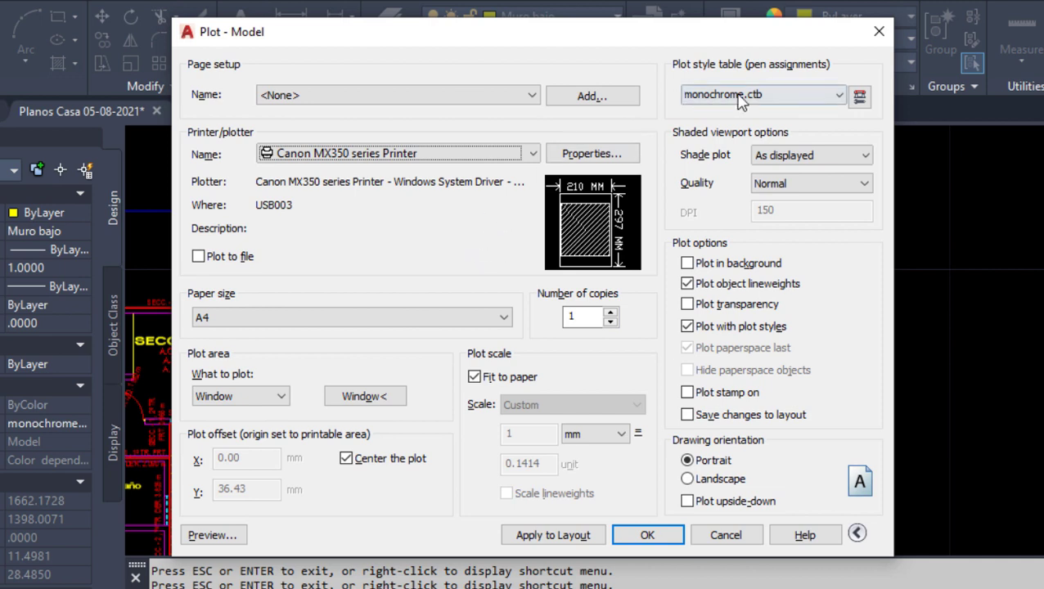
Step: Open monochrome.ctb in the editor and select plot styles Color 1 through Color 255
left_click(860, 97)
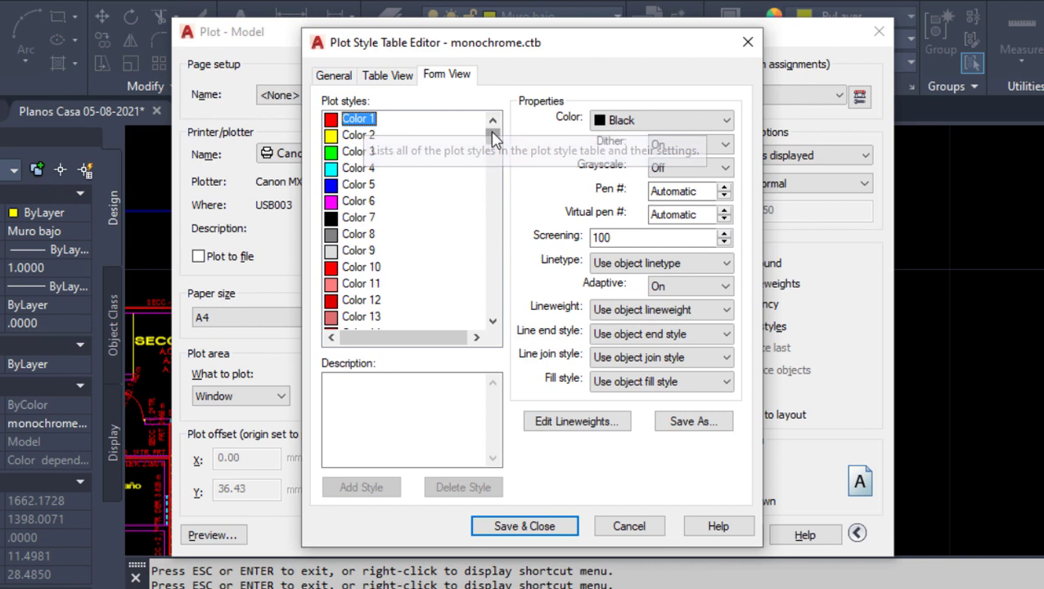
mouse_move(492, 131)
left_mouse_down()
mouse_move(500, 188)
mouse_move(481, 331)
left_mouse_up()
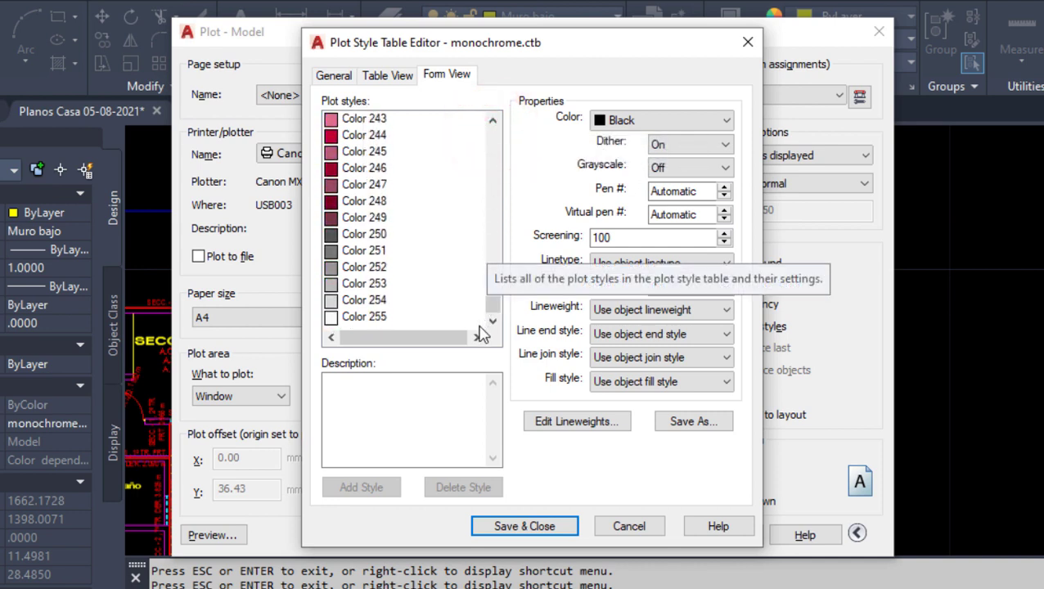
left_click(374, 322)
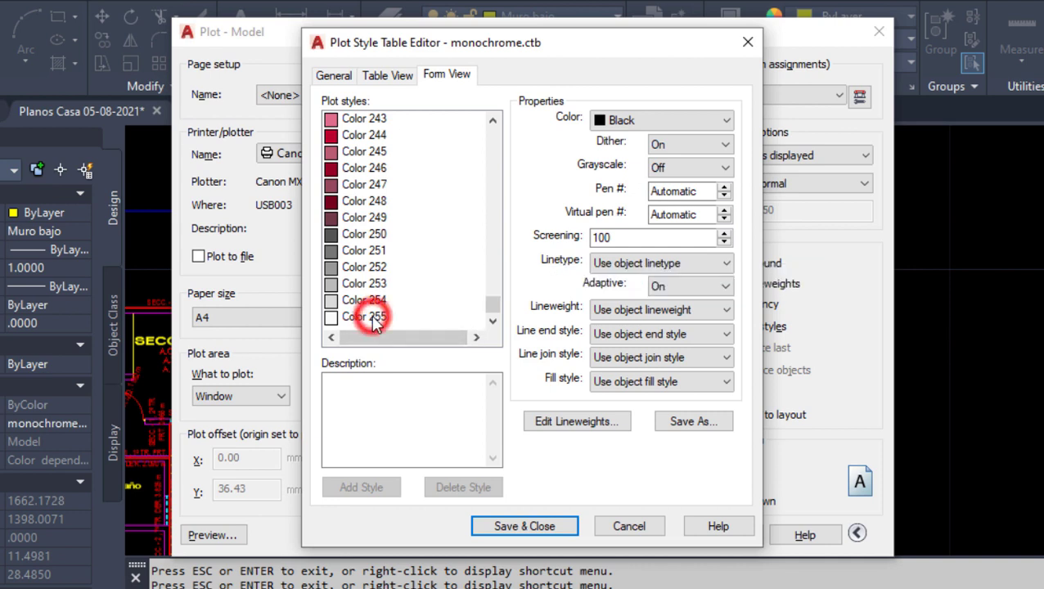
left_click(374, 322)
left_click(374, 322, "shift")
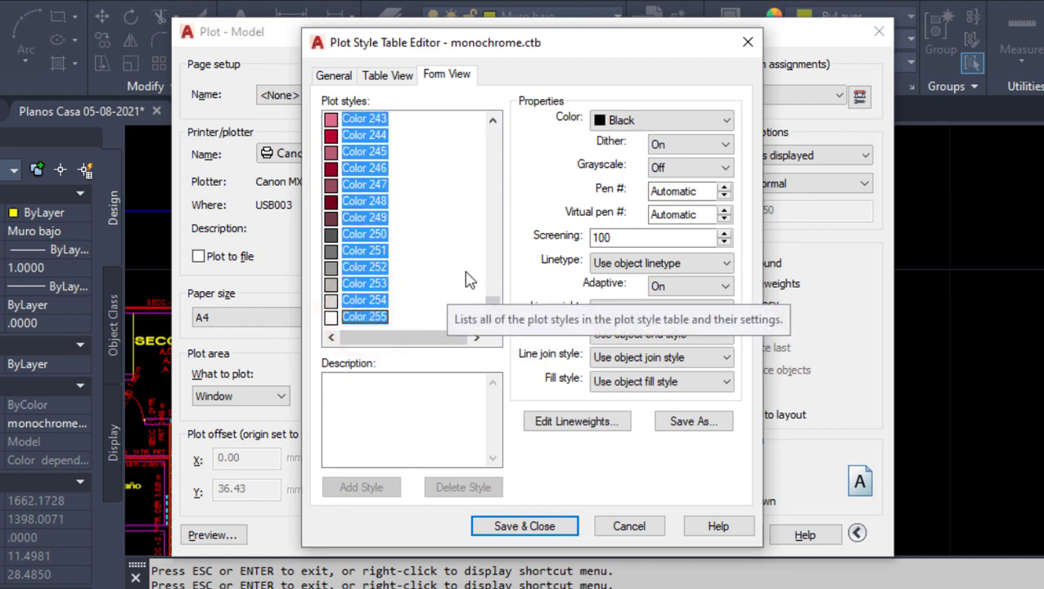
scroll(470, 281, "up", 3)
scroll(469, 281, "up", 3)
scroll(470, 281, "up", 2)
scroll(470, 281, "up", 3)
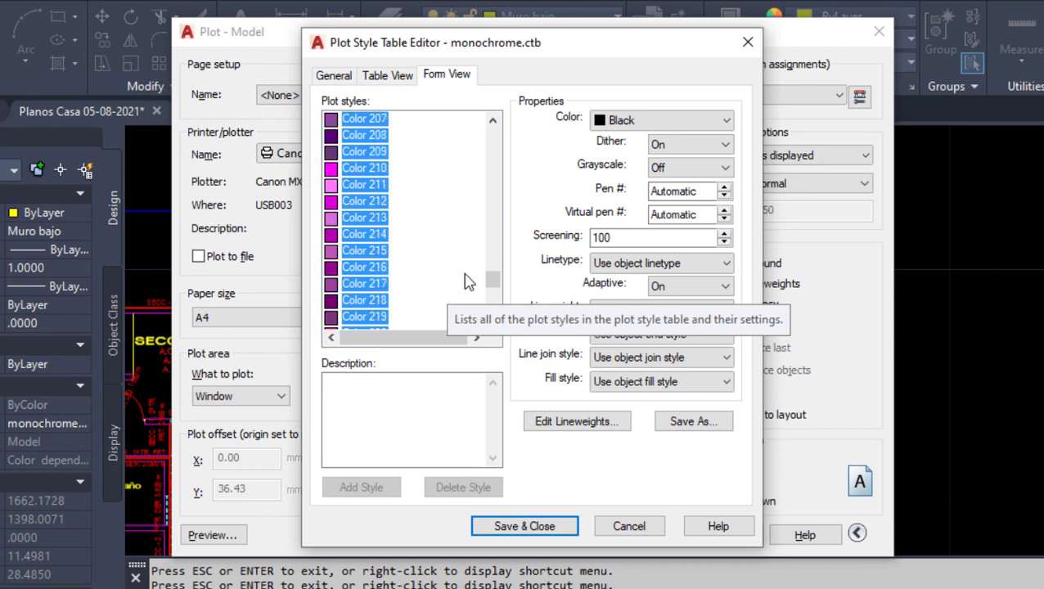
scroll(470, 281, "up", 3)
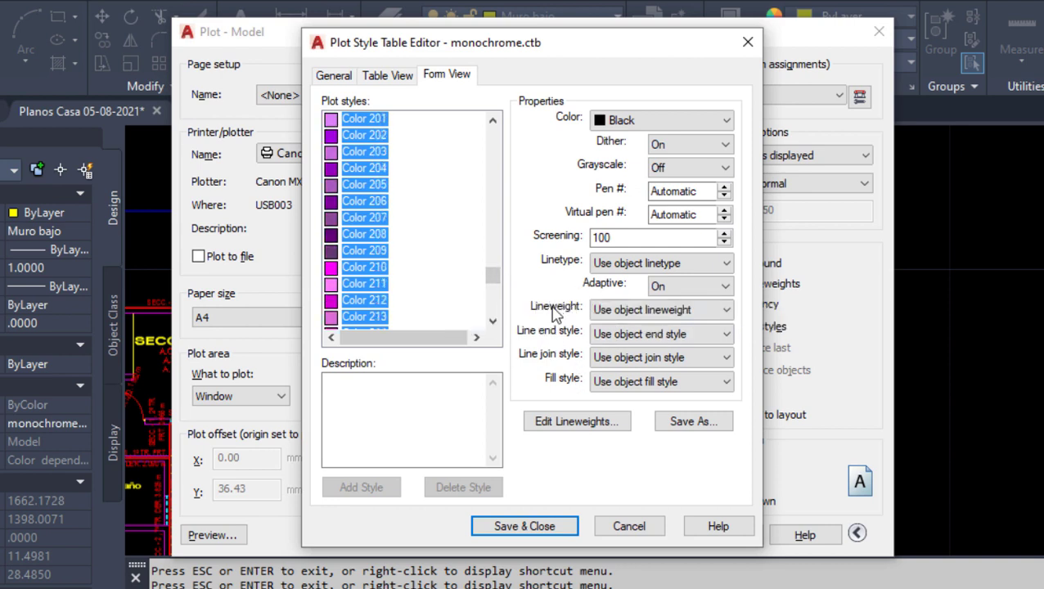
Step: Give the selected styles a 0.1000 mm lineweight and save the table
left_click(712, 311)
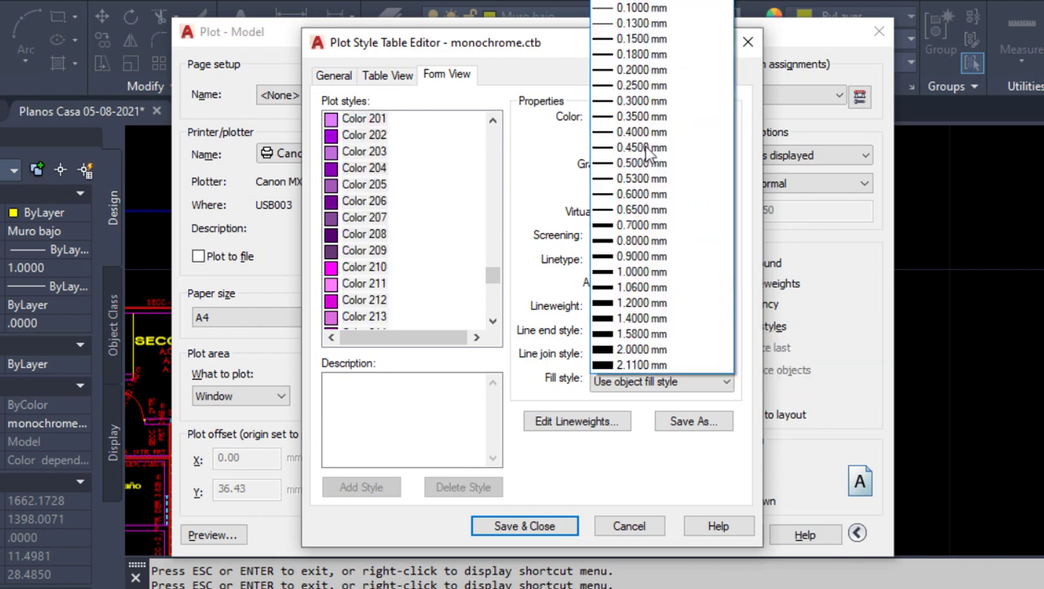
left_click(642, 8)
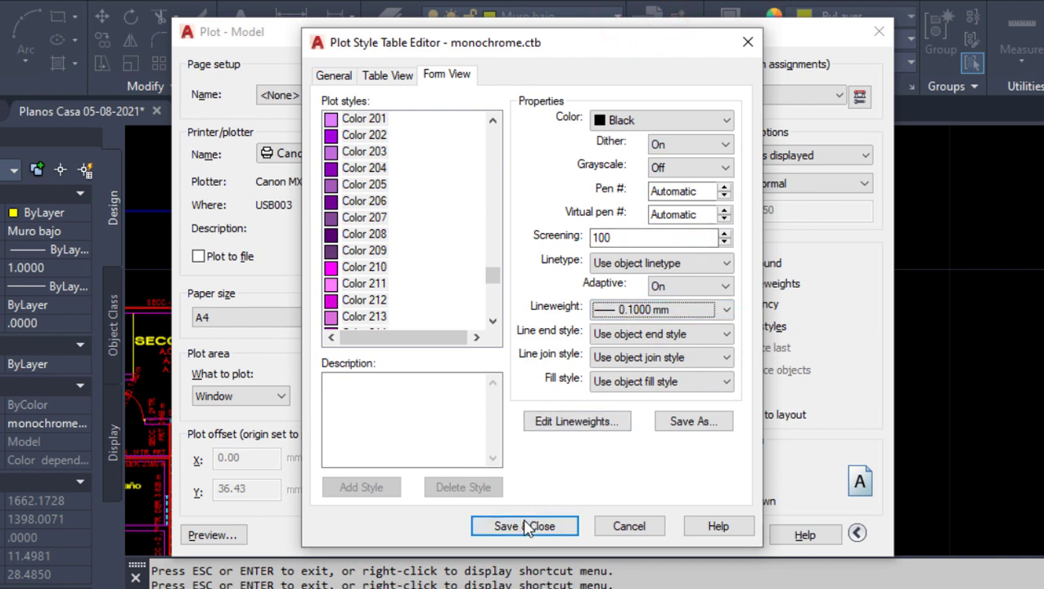
left_click(520, 528)
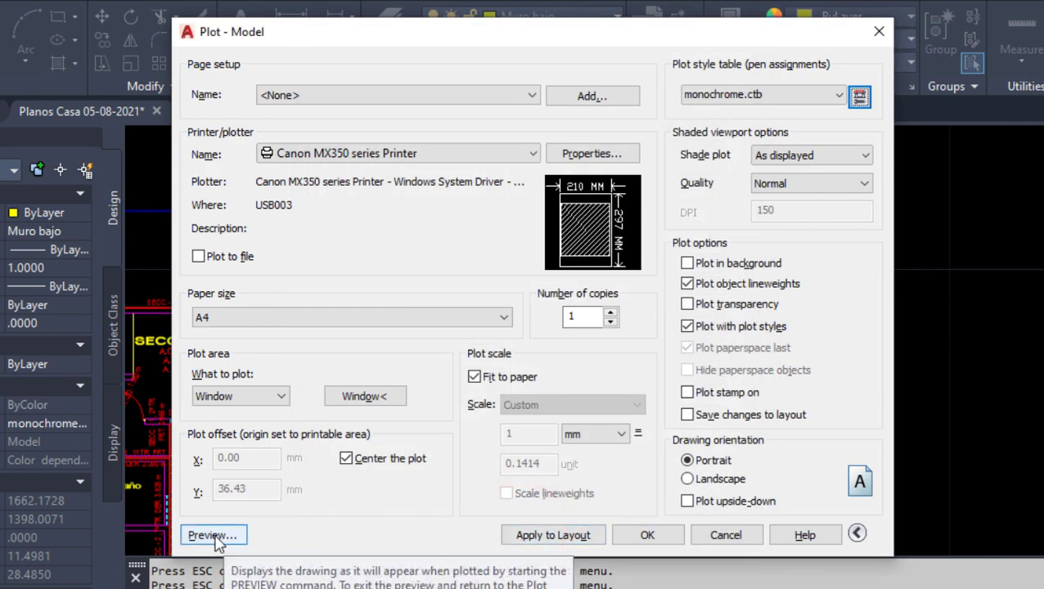
left_click(226, 542)
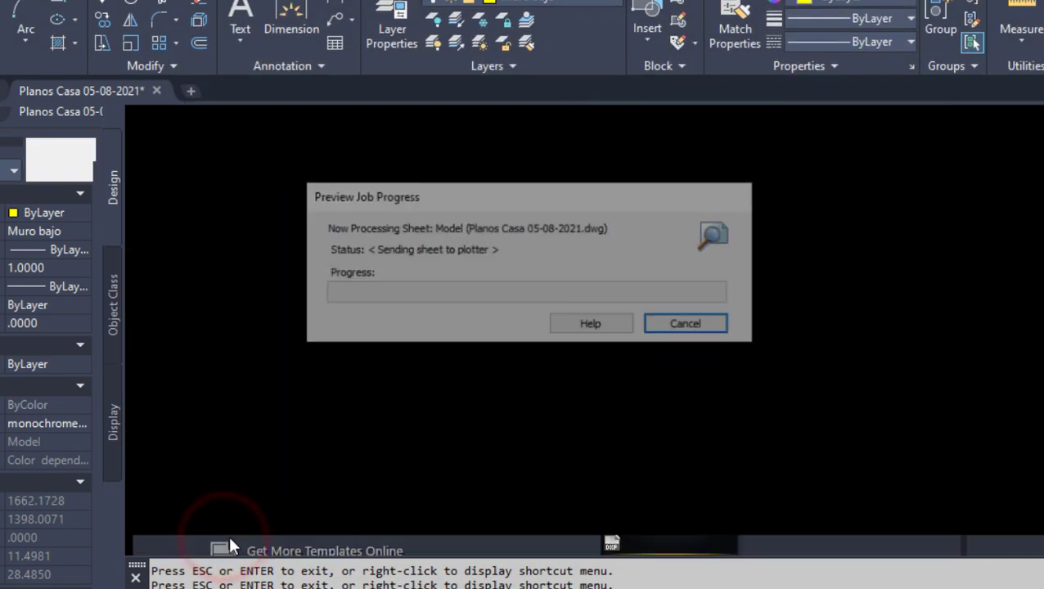
scroll(438, 197, "up", 3)
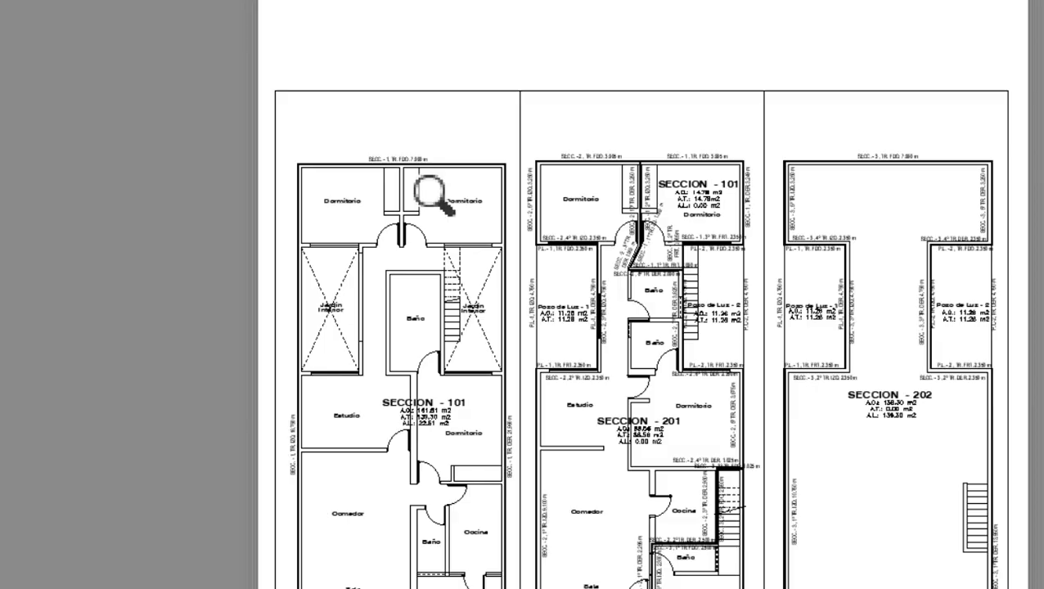
scroll(422, 186, "up", 3)
scroll(419, 182, "up", 3)
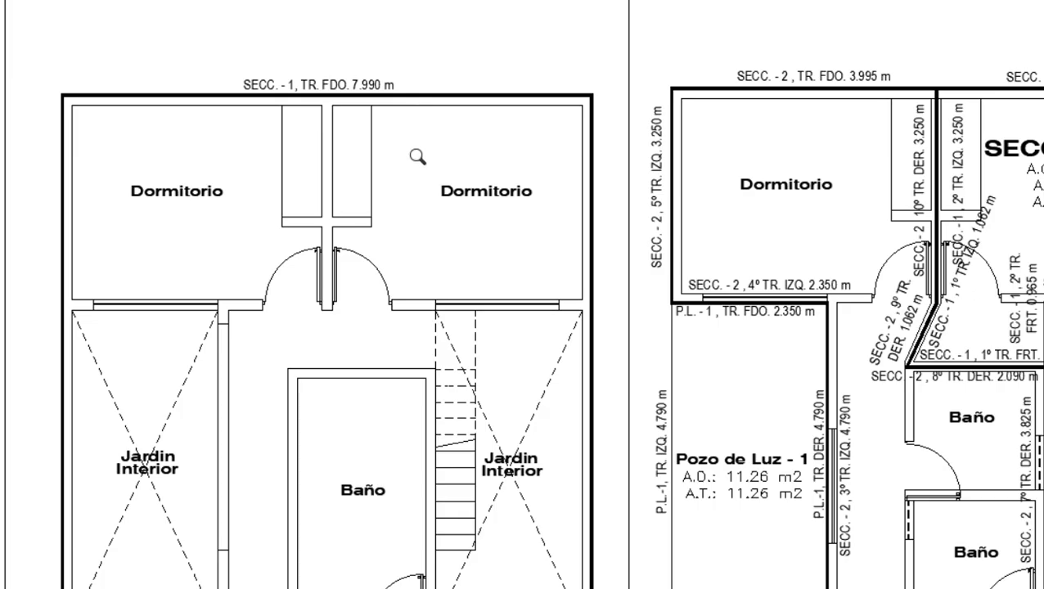
scroll(415, 159, "down", 2)
scroll(418, 167, "up", 2)
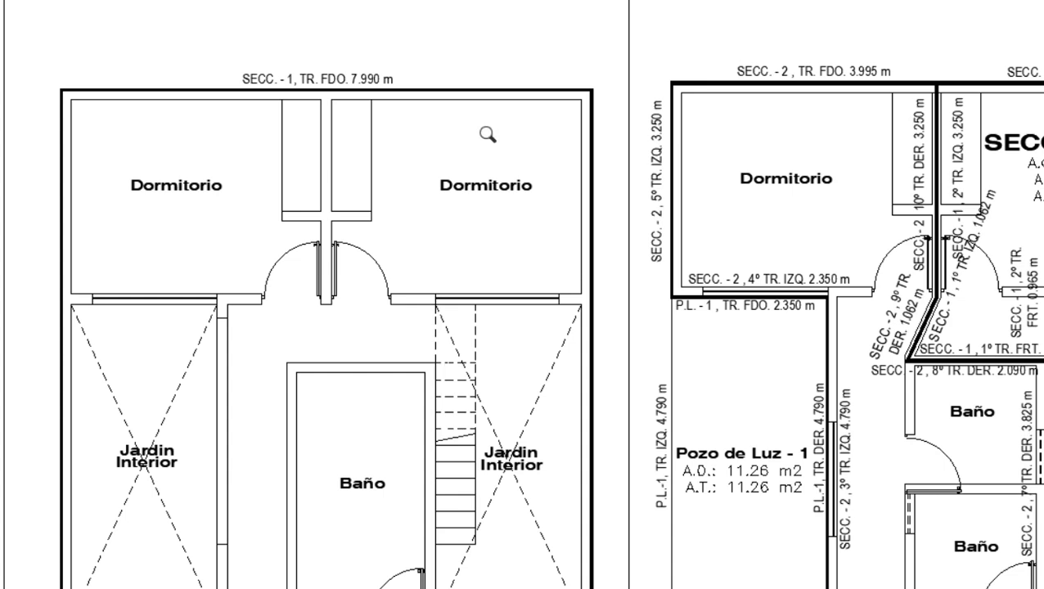
key("Escape")
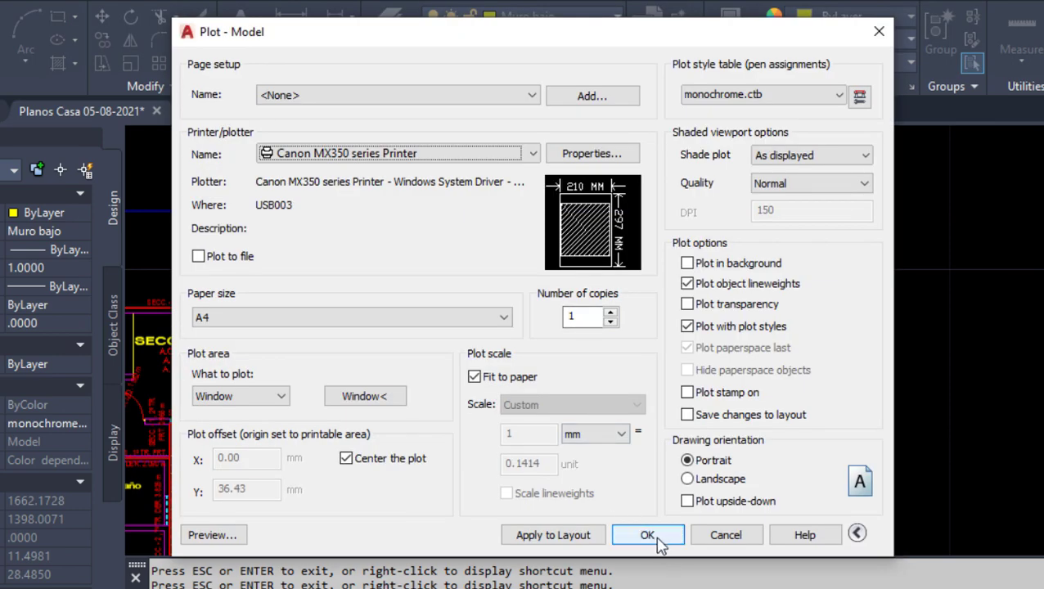
Step: Switch the plot style table to acad.ctb for all layouts and open it for editing
left_click(712, 96)
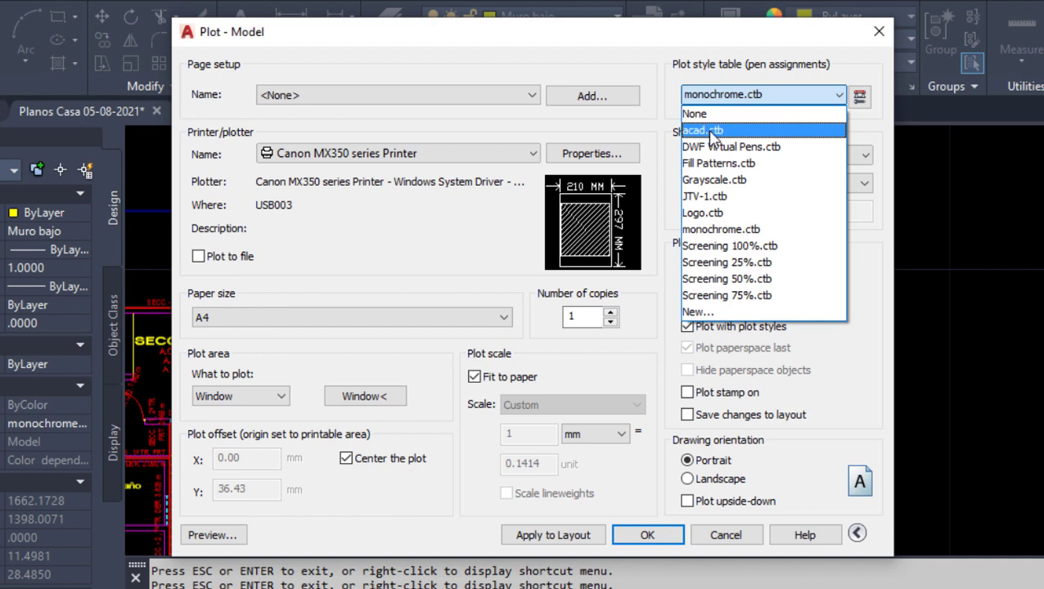
left_click(712, 132)
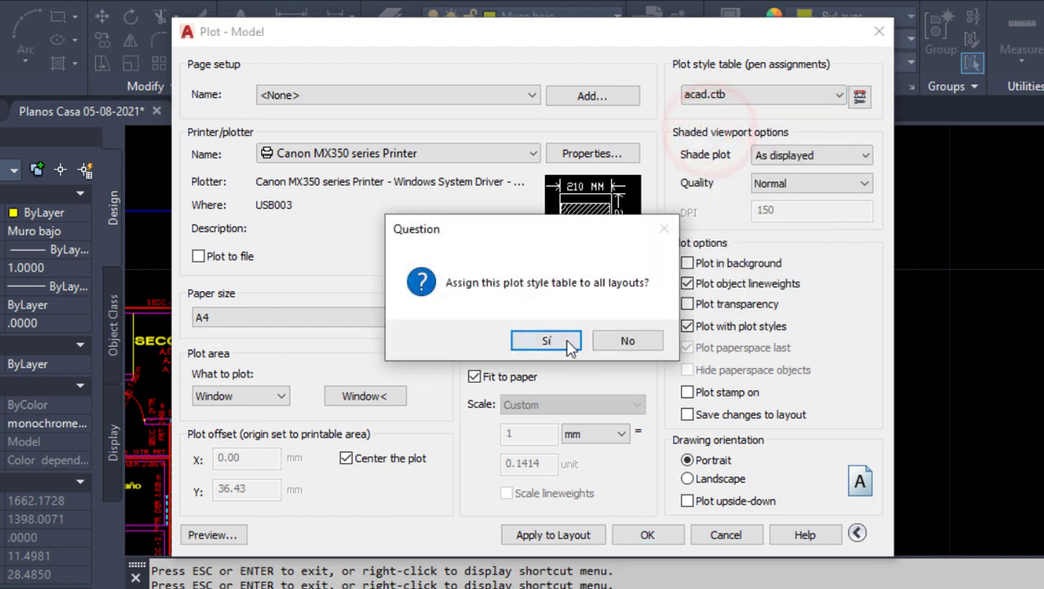
left_click(565, 344)
left_click(860, 95)
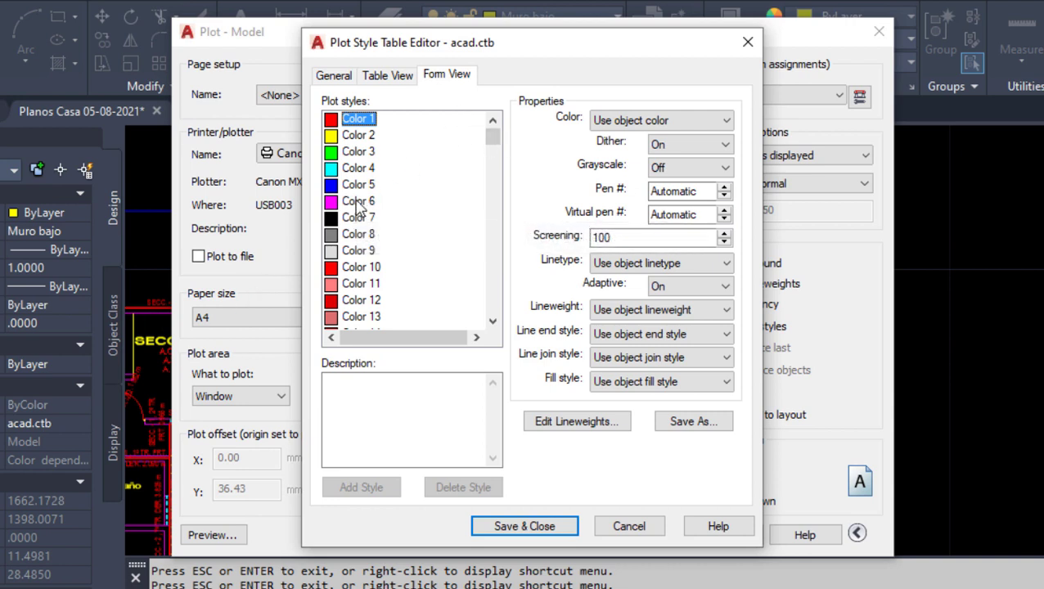
Step: Give acad.ctb plot styles Color 243 through Color 255 a 0.1000 mm lineweight
left_click_drag(492, 138, 492, 309)
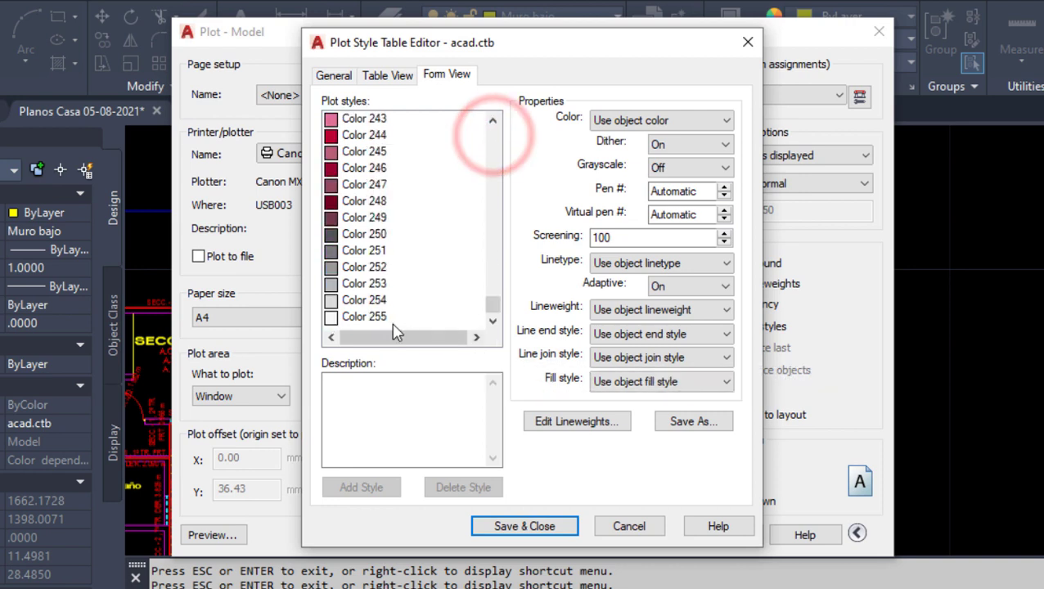
left_click(369, 319, "shift")
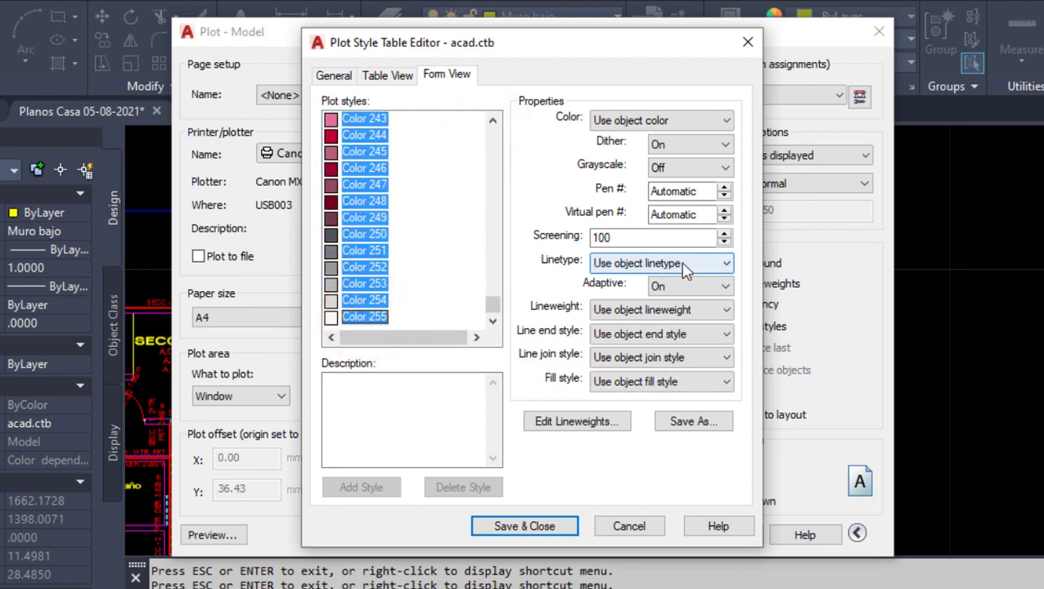
left_click(726, 309)
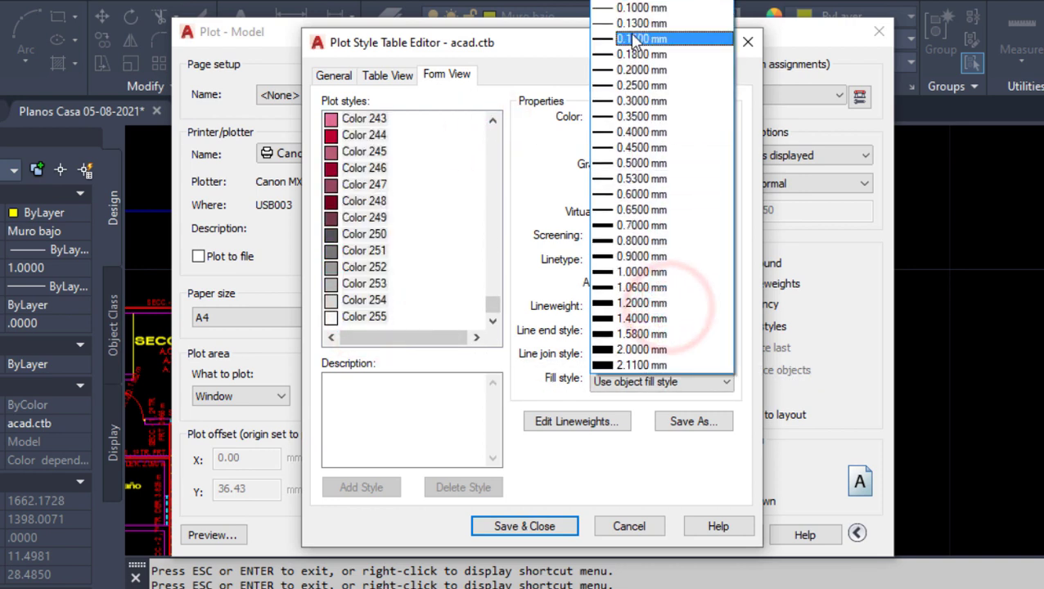
left_click(643, 10)
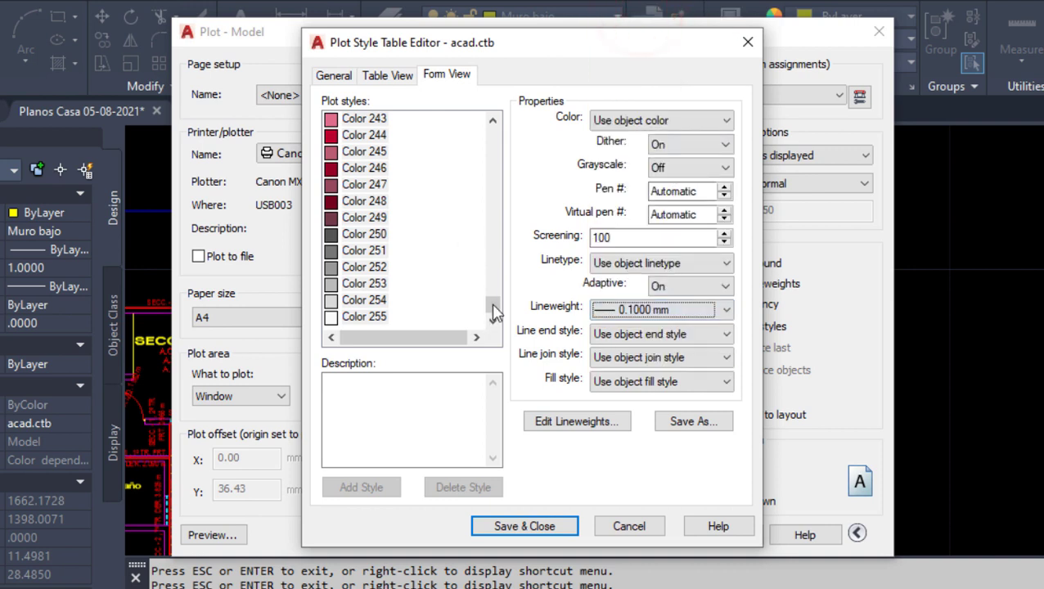
Step: Set the Color 6 style's lineweight to 0.5000 mm and save acad.ctb
mouse_move(492, 301)
left_mouse_down()
mouse_move(508, 187)
mouse_move(495, 123)
left_mouse_up()
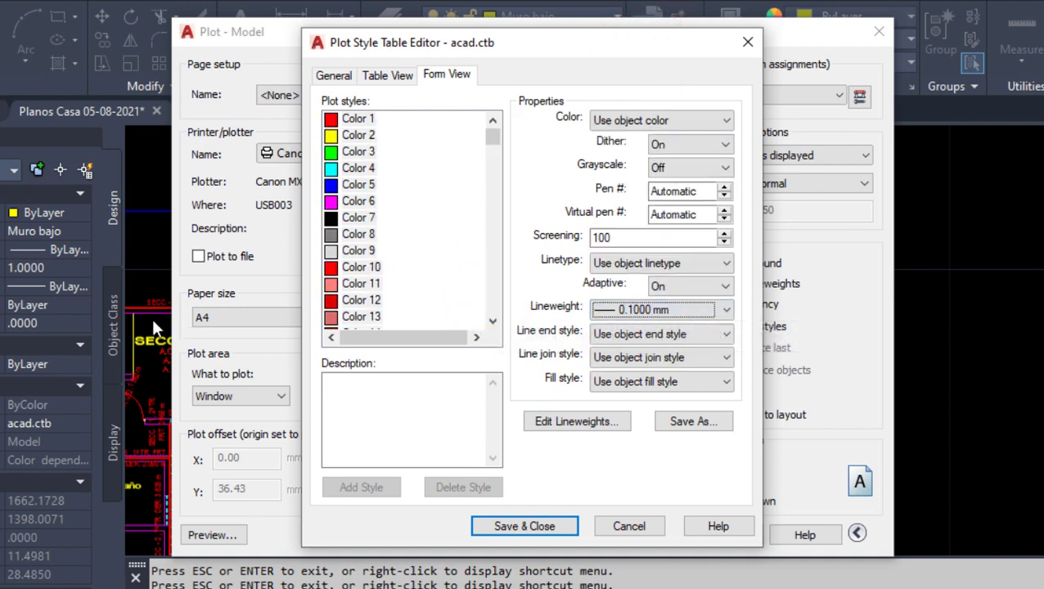
left_click(372, 205)
left_click(373, 206)
left_click(688, 310)
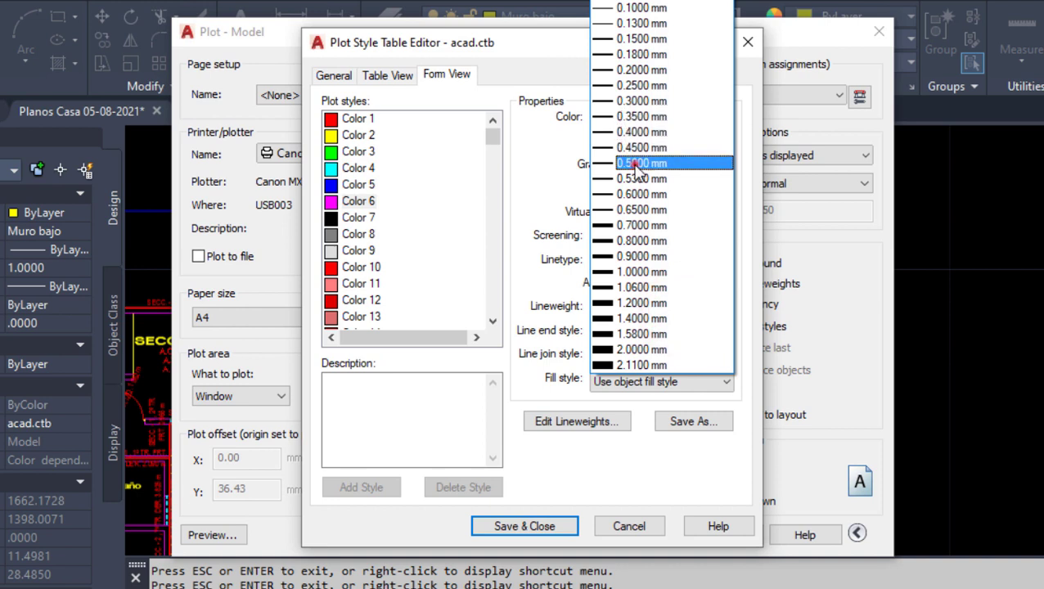
left_click(631, 162)
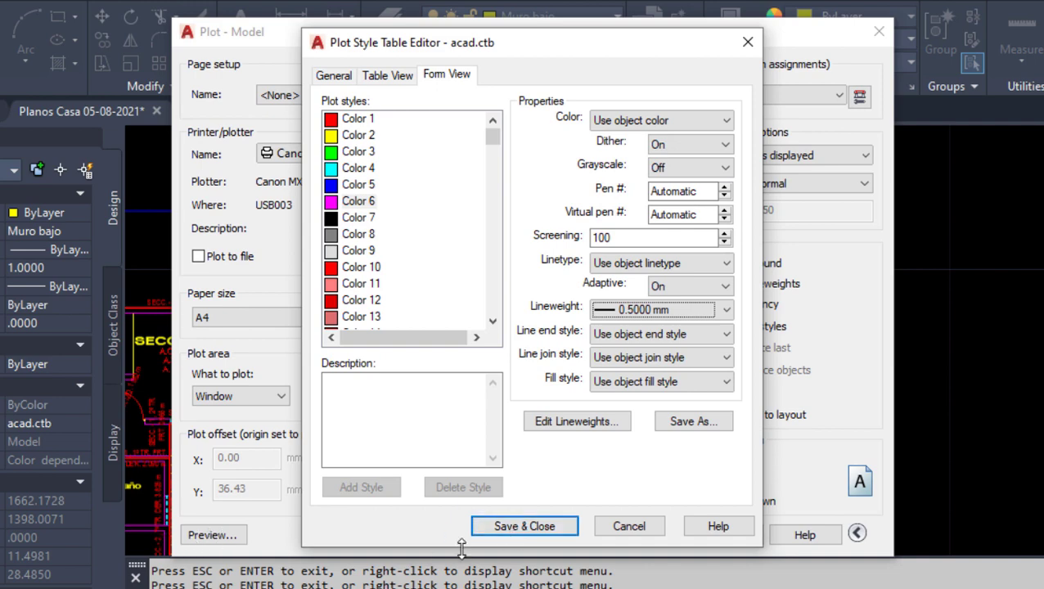
left_click(522, 532)
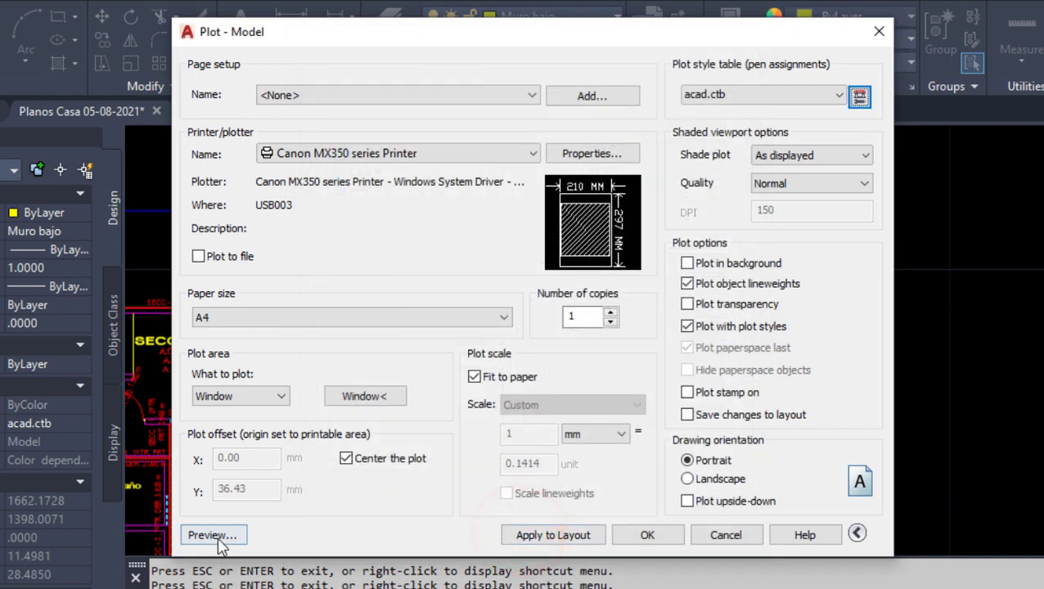
left_click(214, 535)
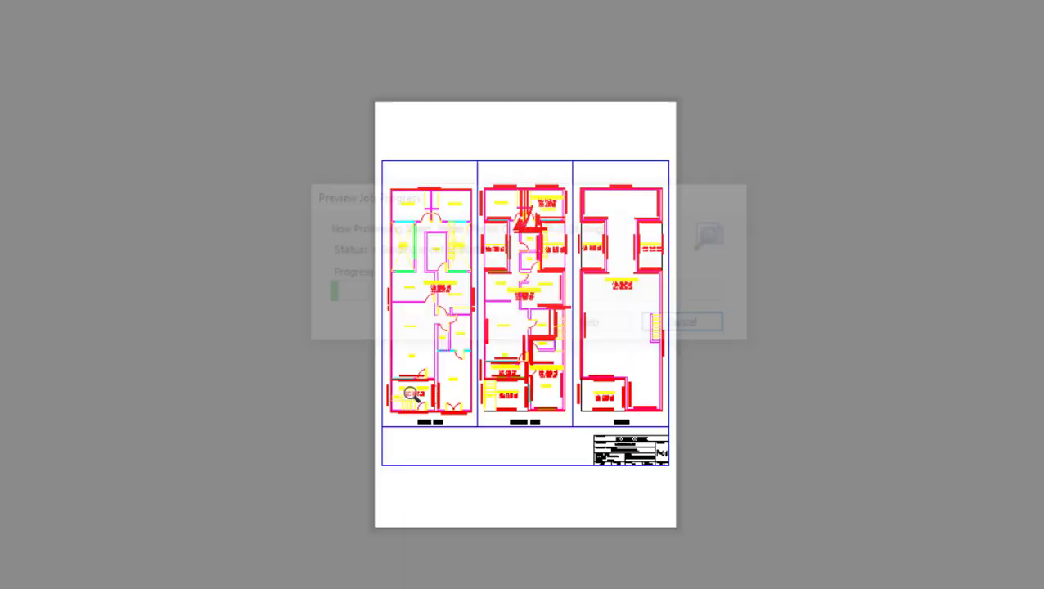
scroll(426, 193, "up", 5)
scroll(385, 237, "up", 2)
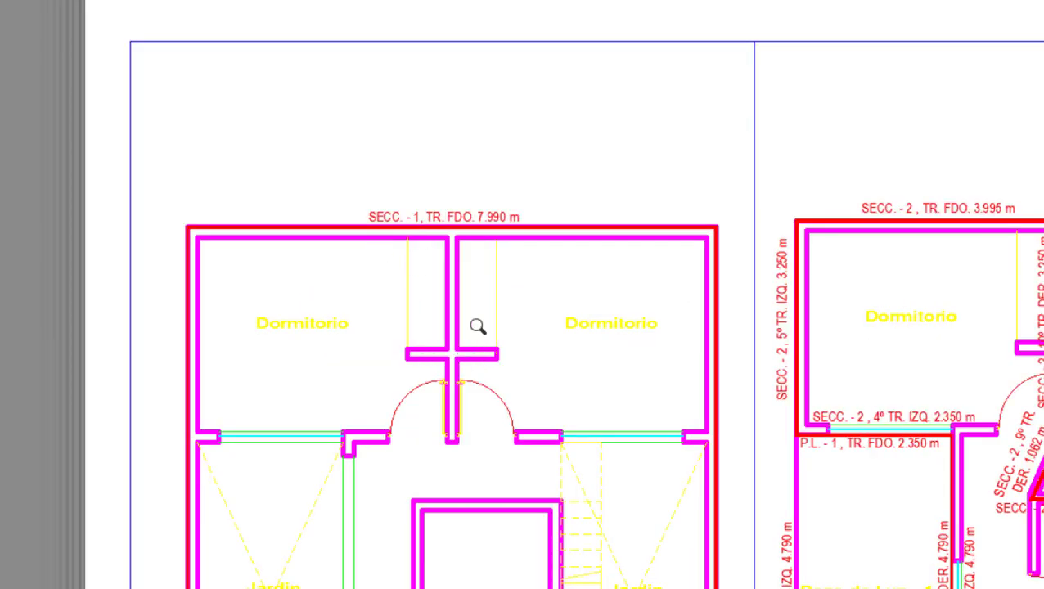
scroll(473, 336, "down", 3)
scroll(461, 340, "up", 2)
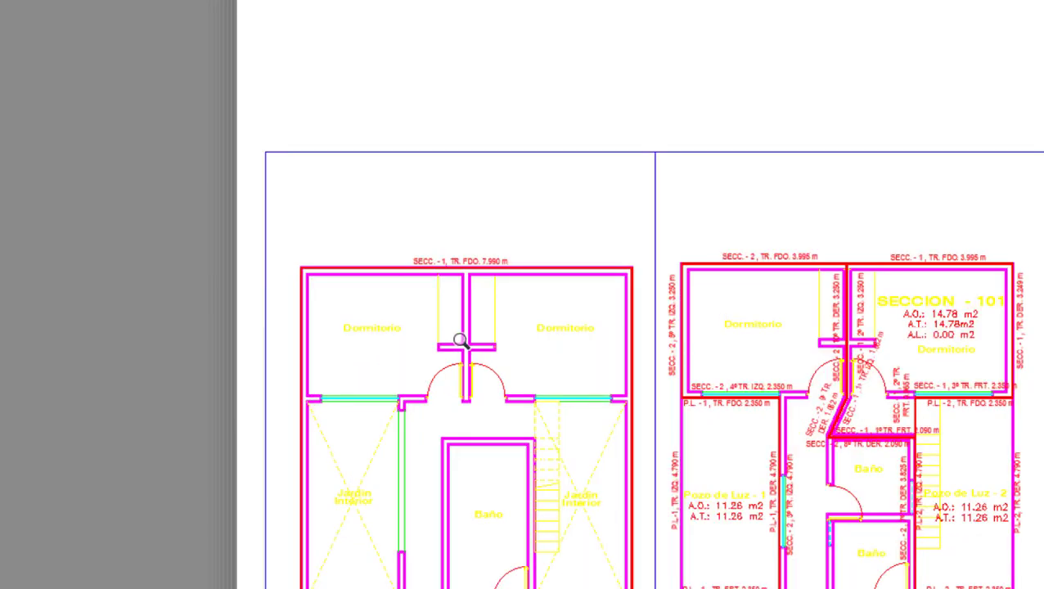
key("Escape")
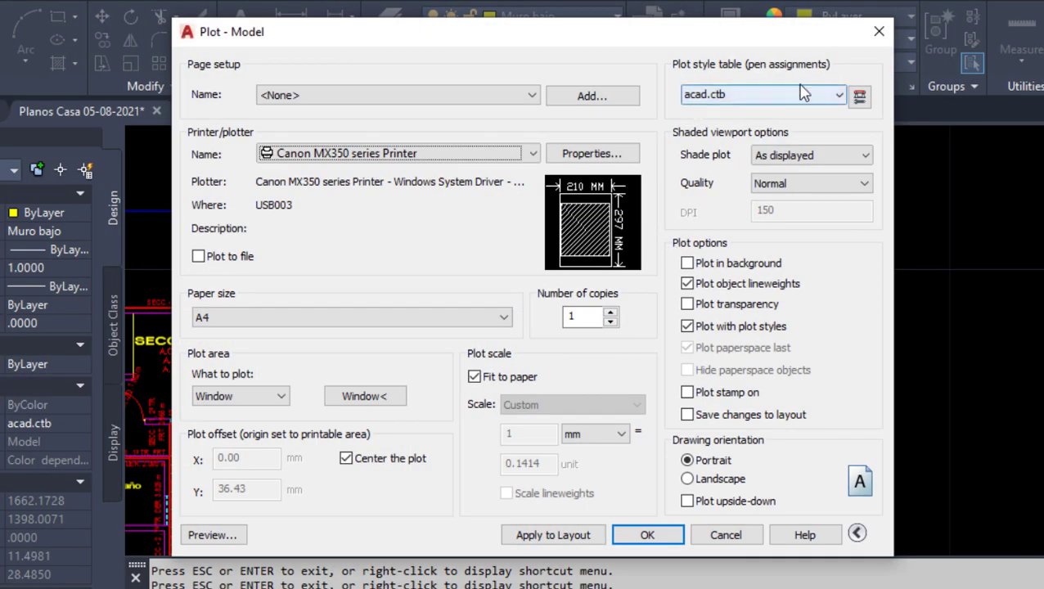
Step: Switch the plot style table back to monochrome.ctb and apply it to all layouts
left_click(804, 98)
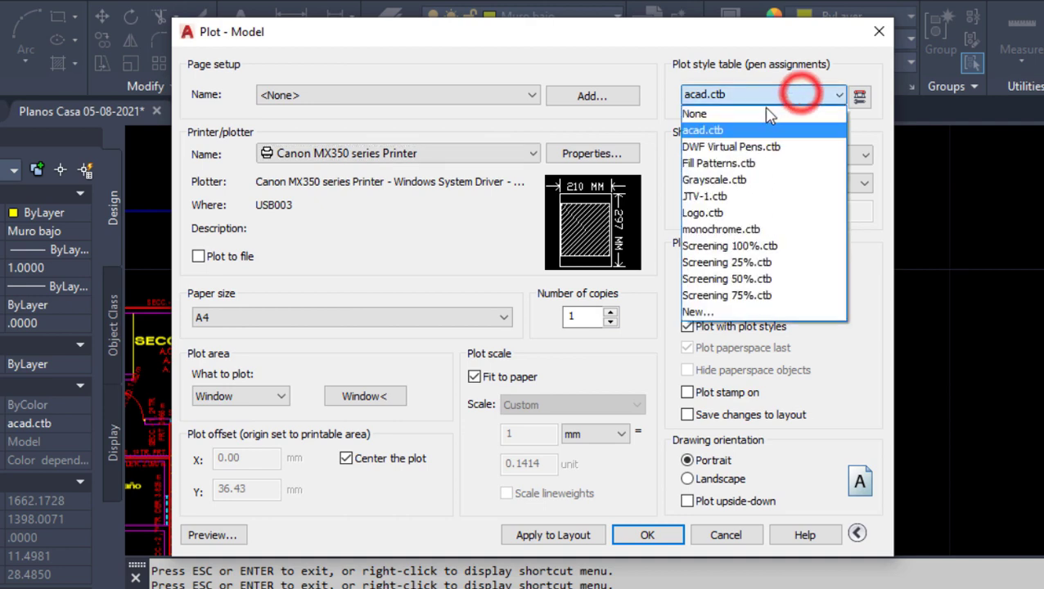
left_click(737, 229)
left_click(487, 339)
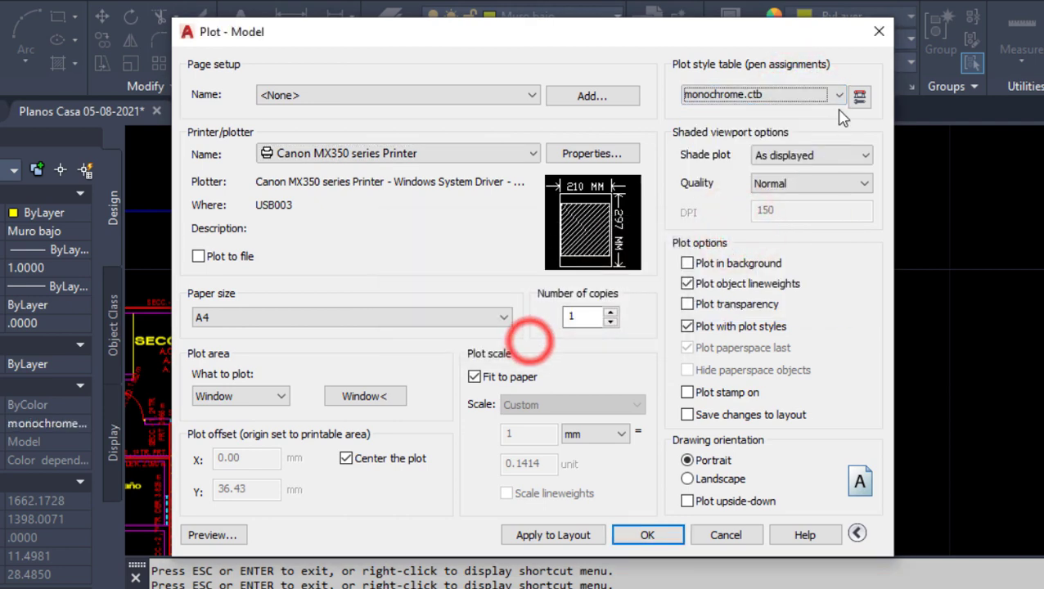
left_click(865, 95)
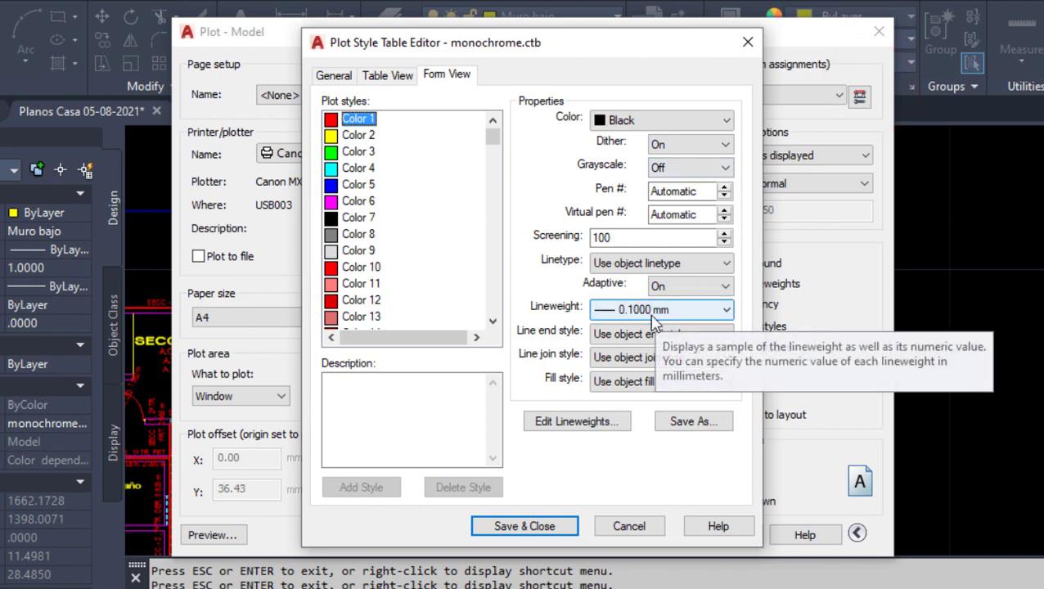
Step: Change monochrome.ctb's Color 6 lineweight to 0.4000 mm and save the table
left_click(358, 218)
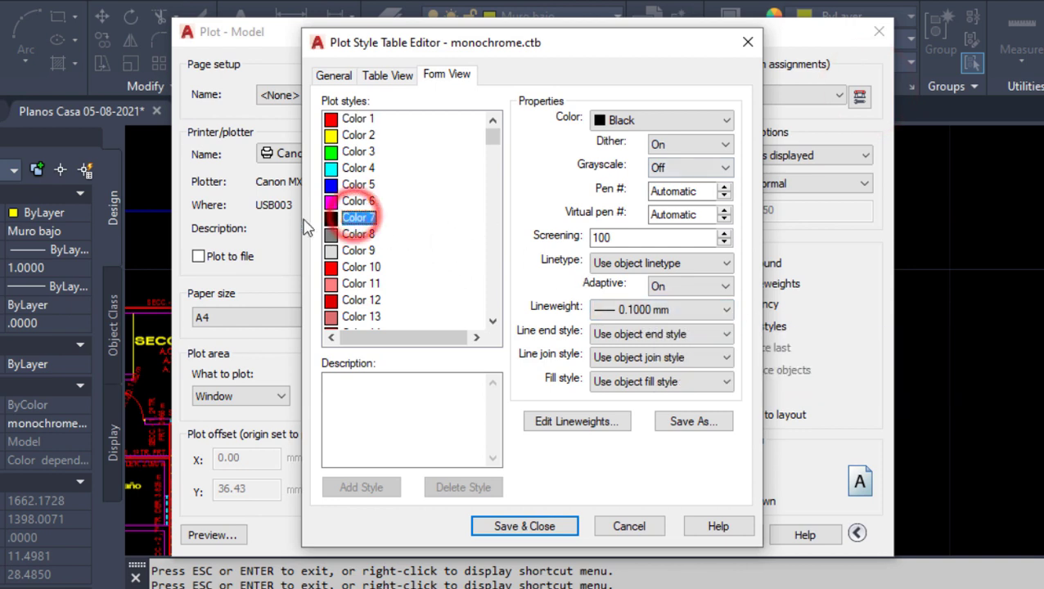
left_click(359, 201)
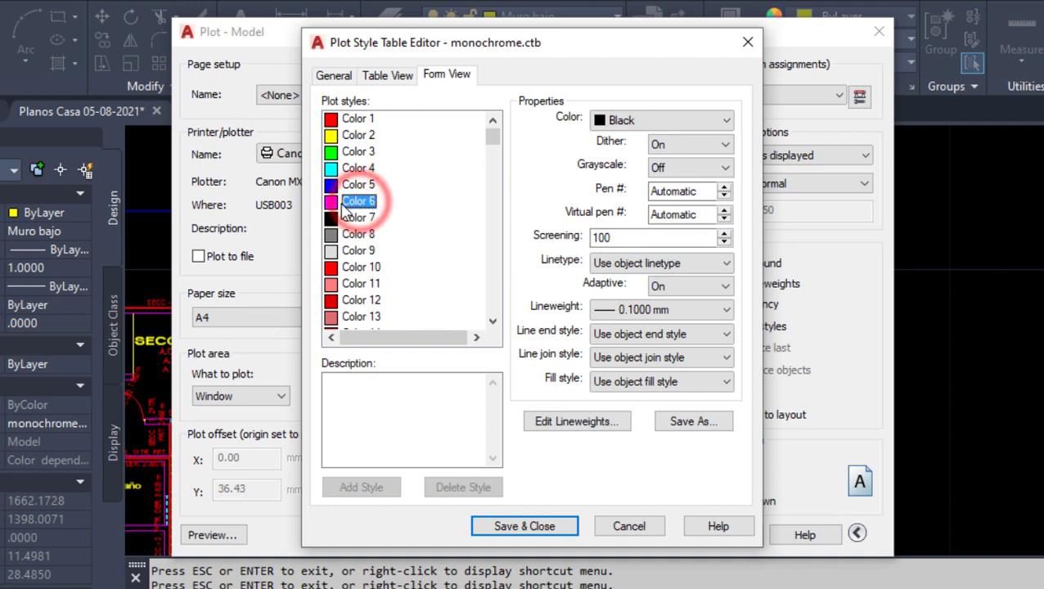
left_click(684, 310)
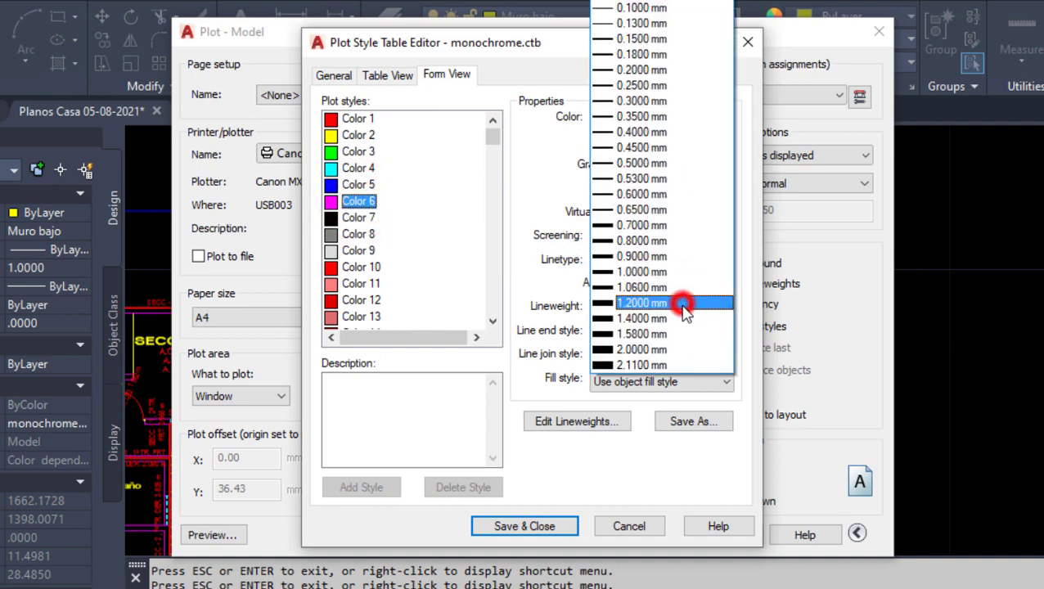
left_click(642, 131)
left_click(511, 527)
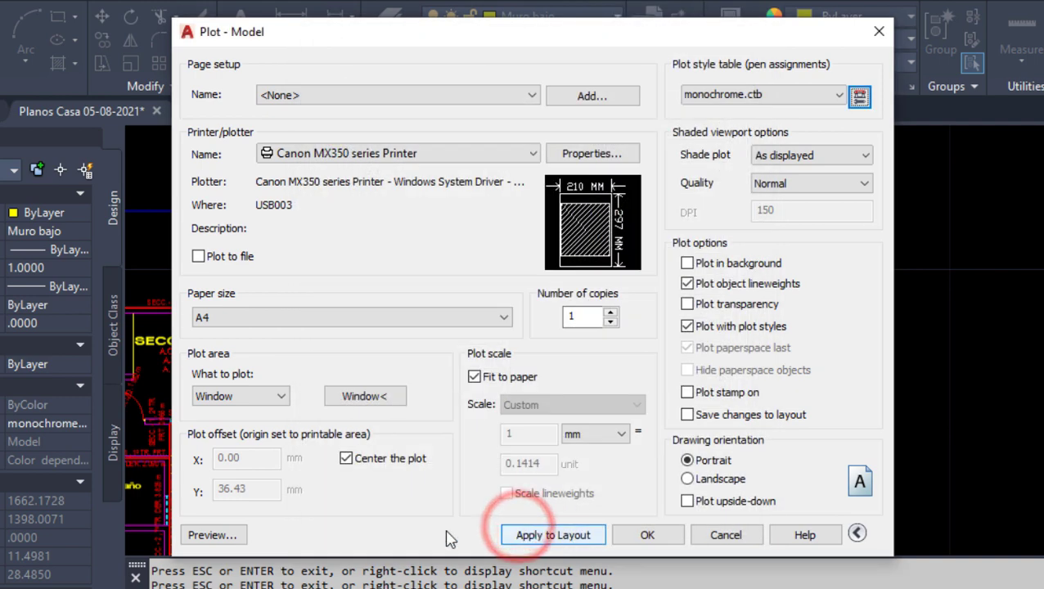
left_click(231, 542)
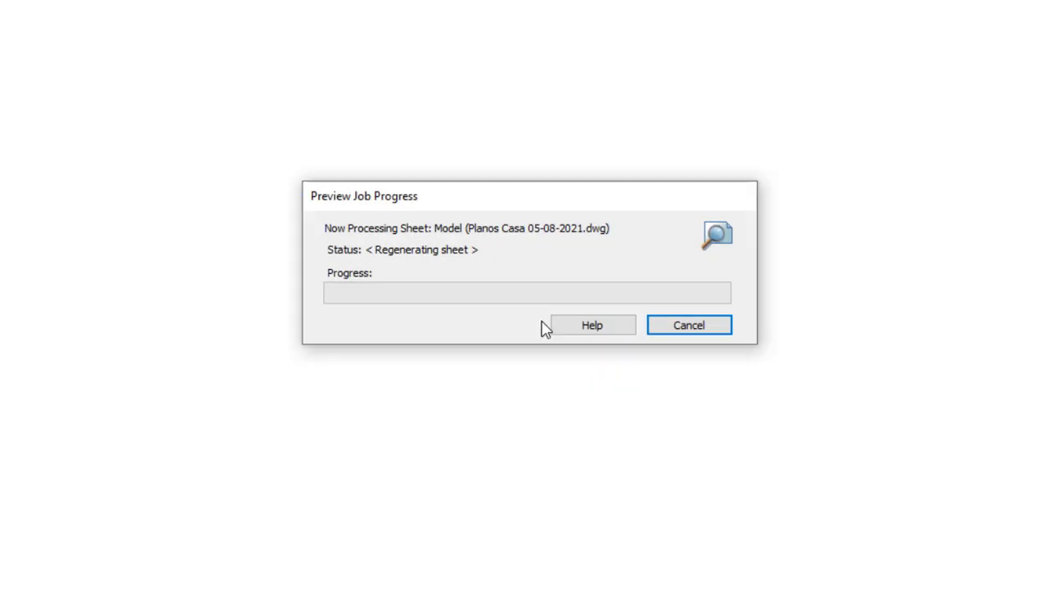
scroll(527, 295, "up", 5)
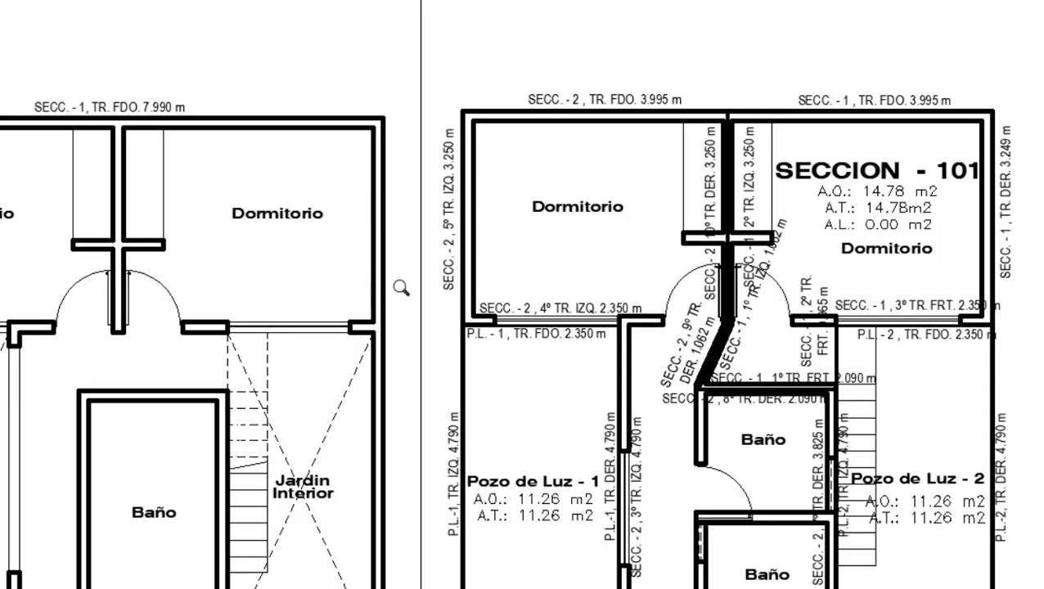
scroll(422, 290, "down", 3)
scroll(413, 292, "down", 2)
scroll(402, 296, "up", 5)
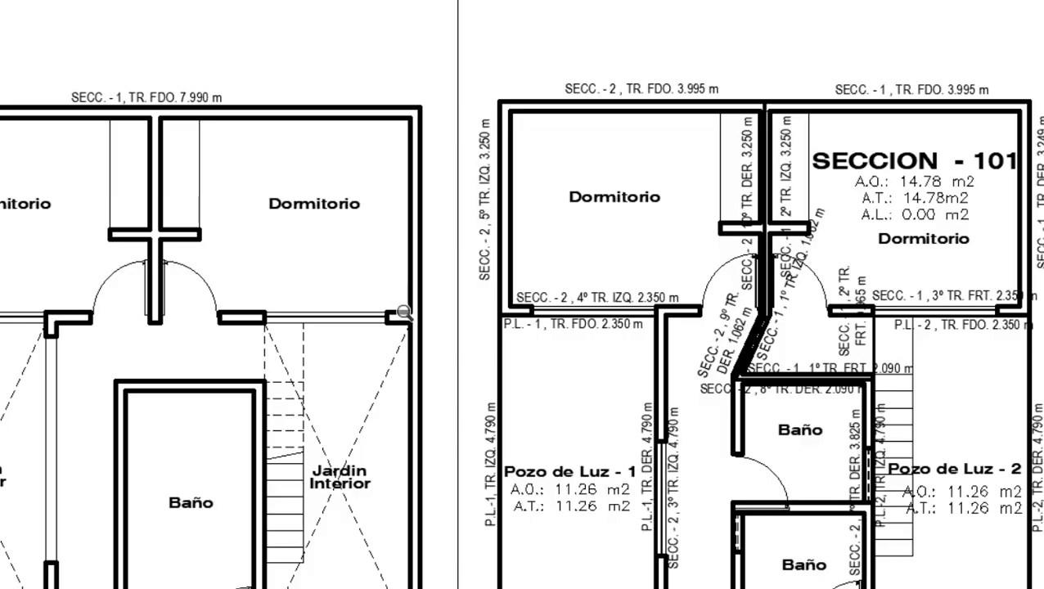
key("Escape")
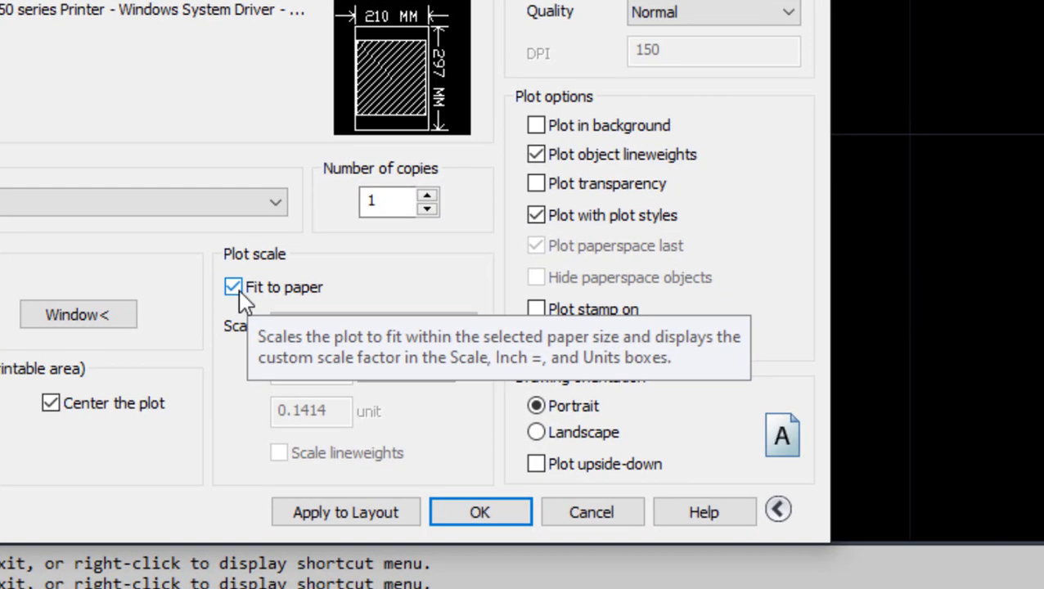
Step: Turn off Fit to paper and enter 1000 mm for the custom plot scale
left_click(233, 288)
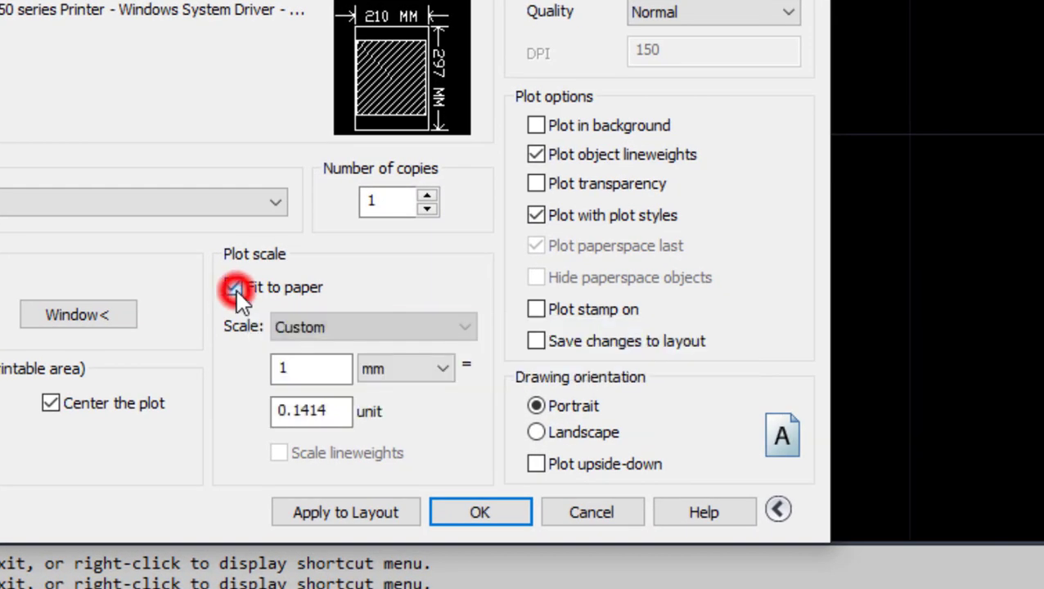
left_click(304, 369)
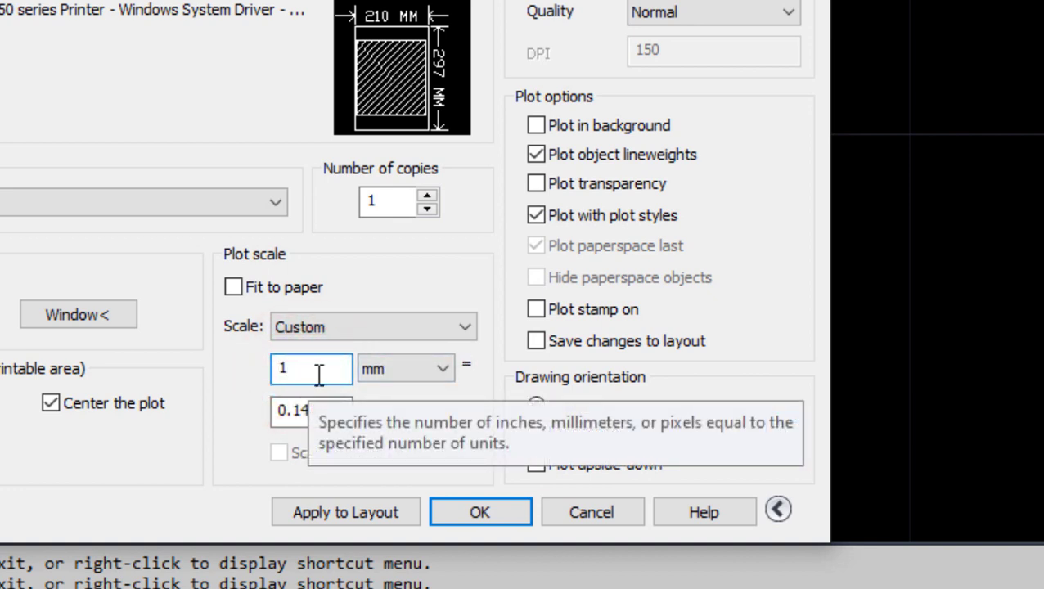
type("000")
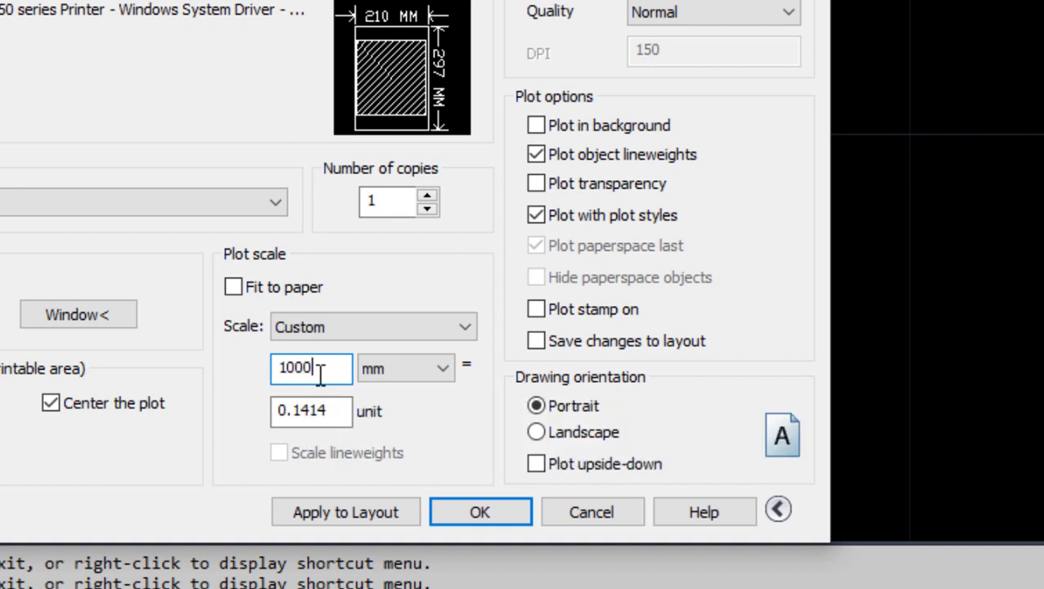
left_click(294, 413)
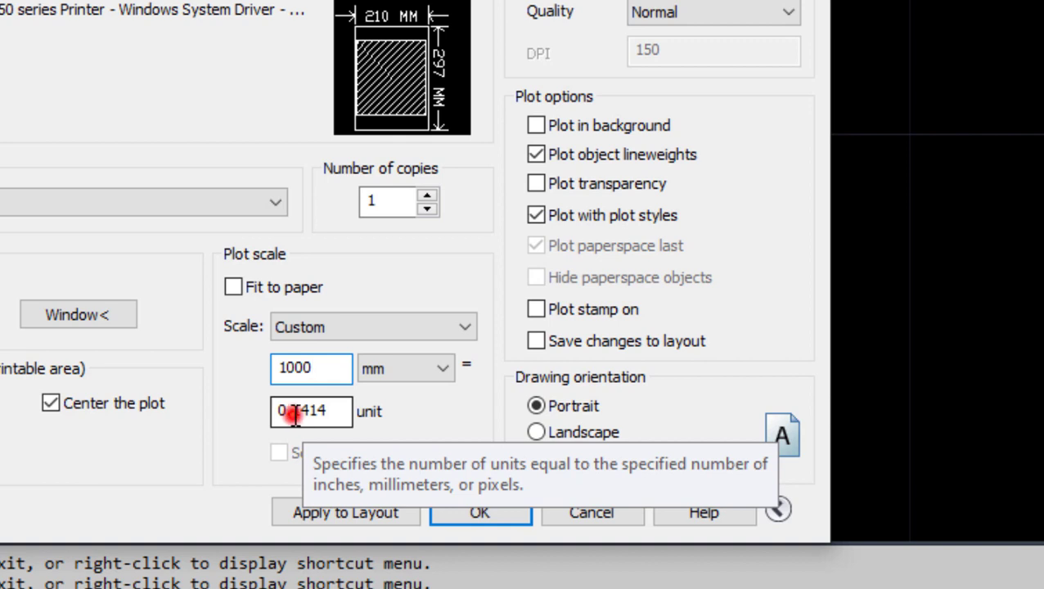
Step: Trim the units value to 141 and refresh the preview at 1000 mm = 141 units
left_click_drag(290, 413, 260, 413)
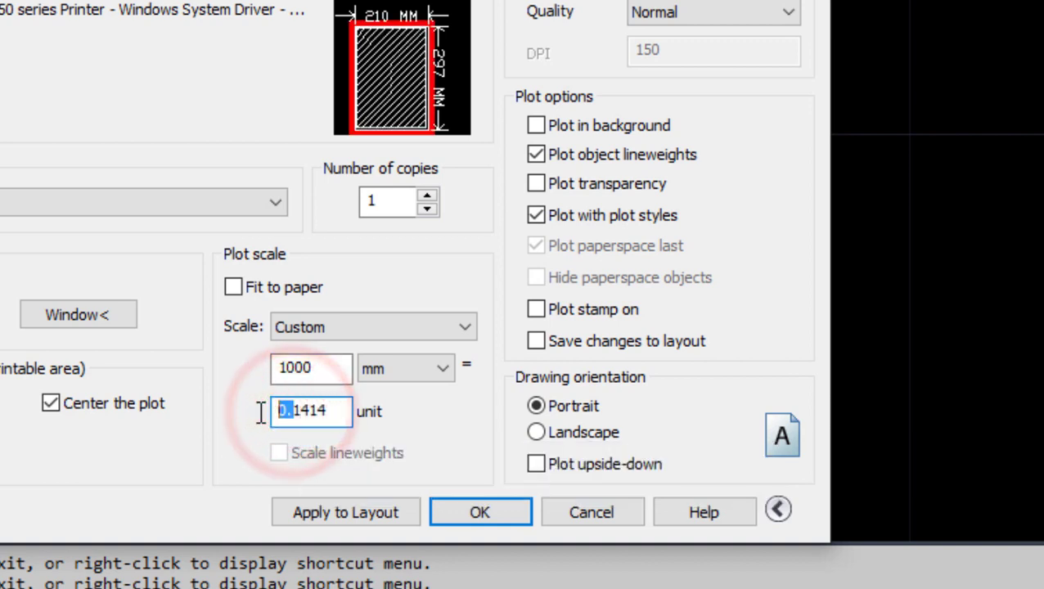
key("BackSpace")
left_click(324, 418)
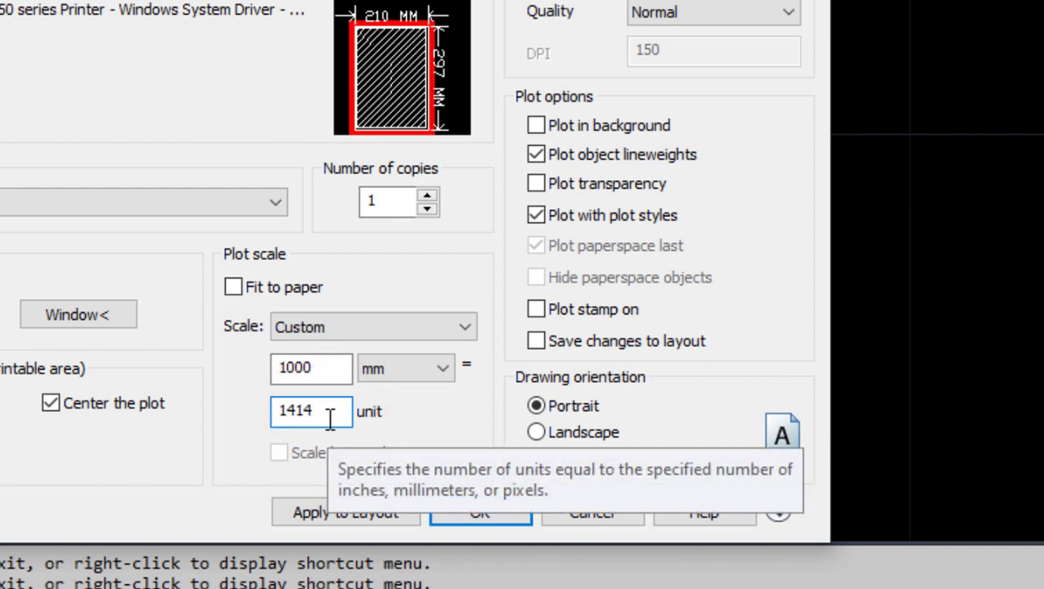
key("BackSpace")
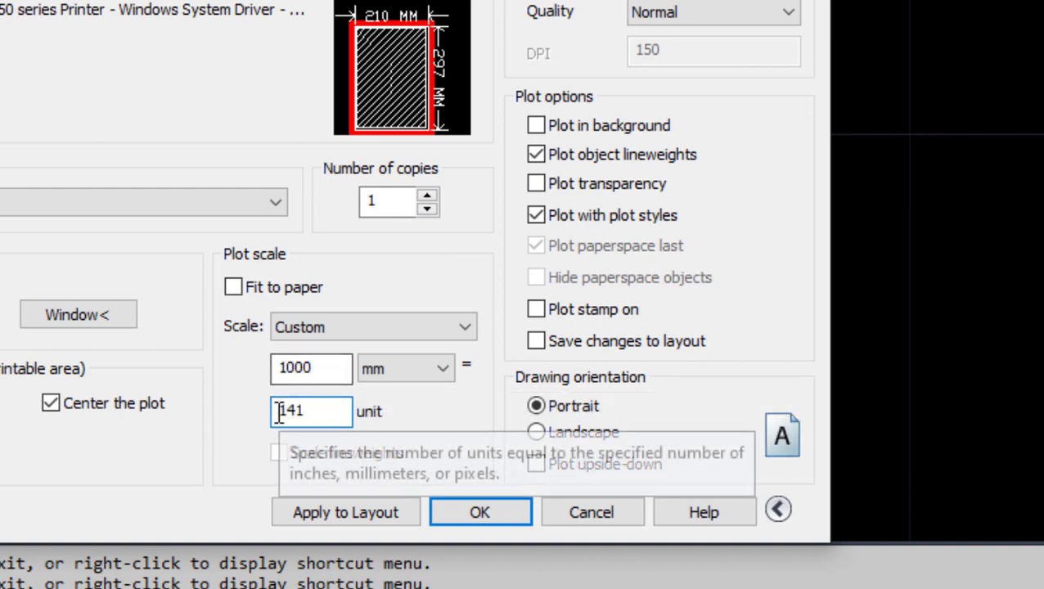
left_click(330, 367)
left_click(325, 412)
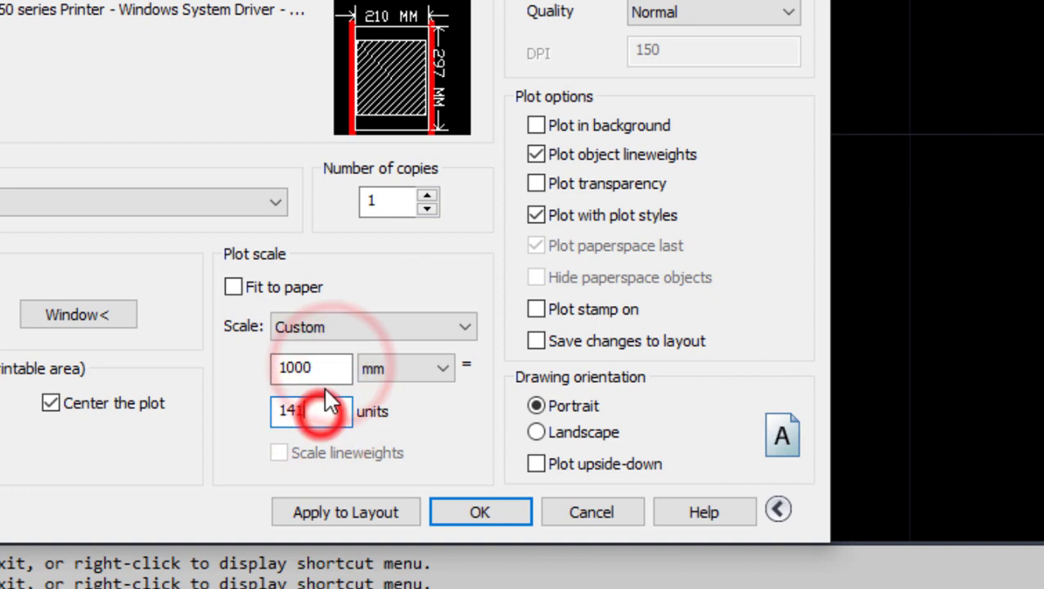
left_click(328, 366)
left_click(326, 412)
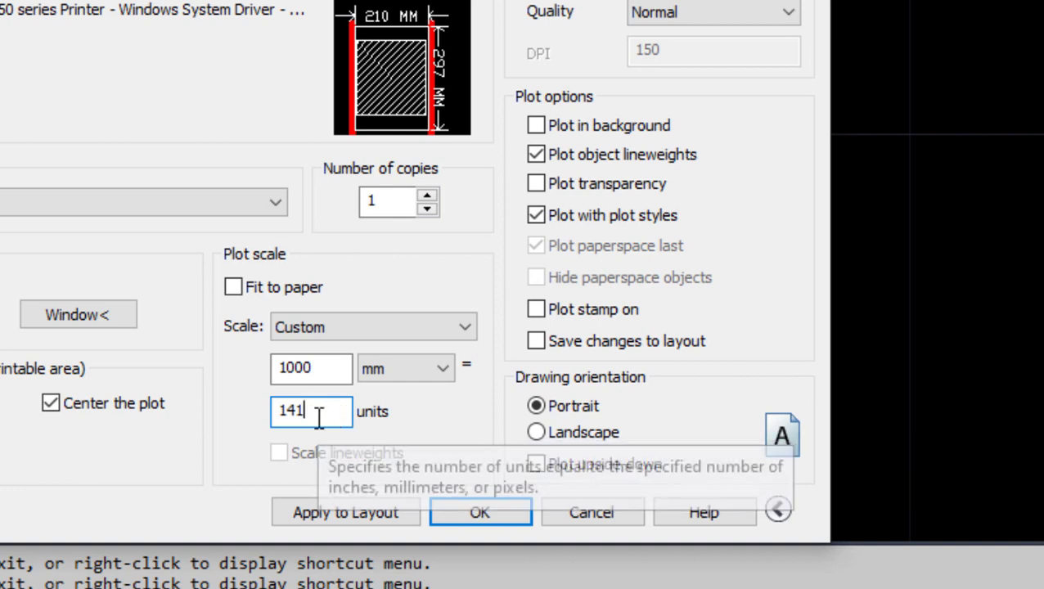
left_click_drag(316, 411, 290, 418)
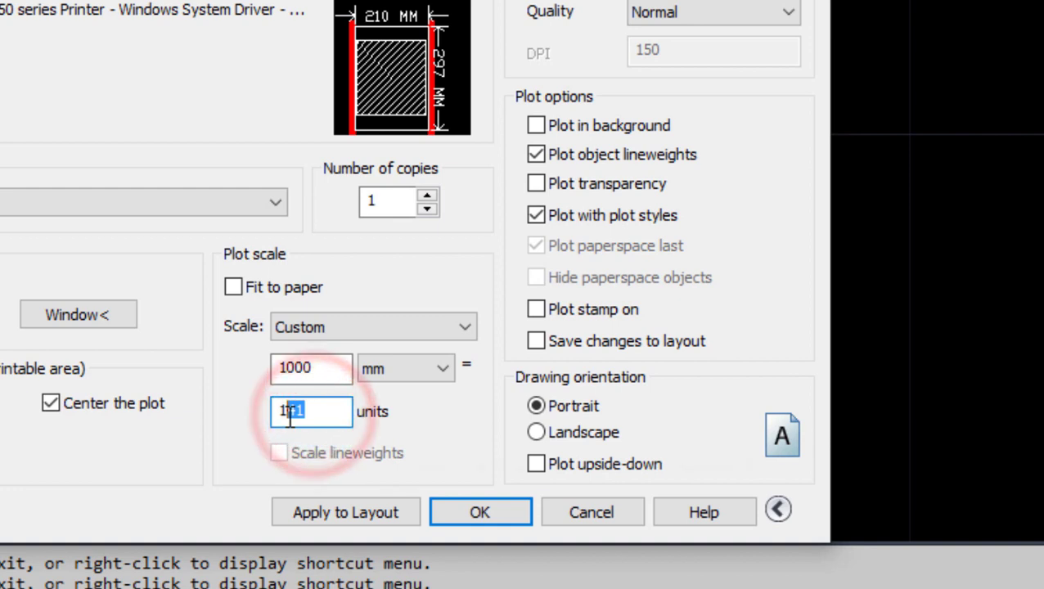
Step: Try 150 and then 50 units against 1000 mm, checking the preview each time
type("50")
left_click(324, 372)
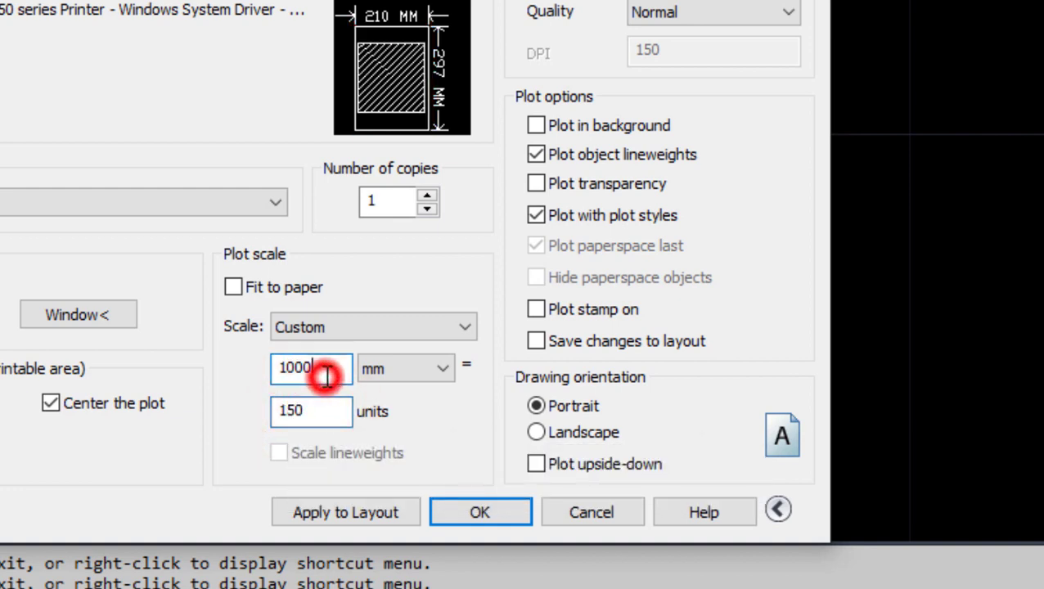
left_click(318, 415)
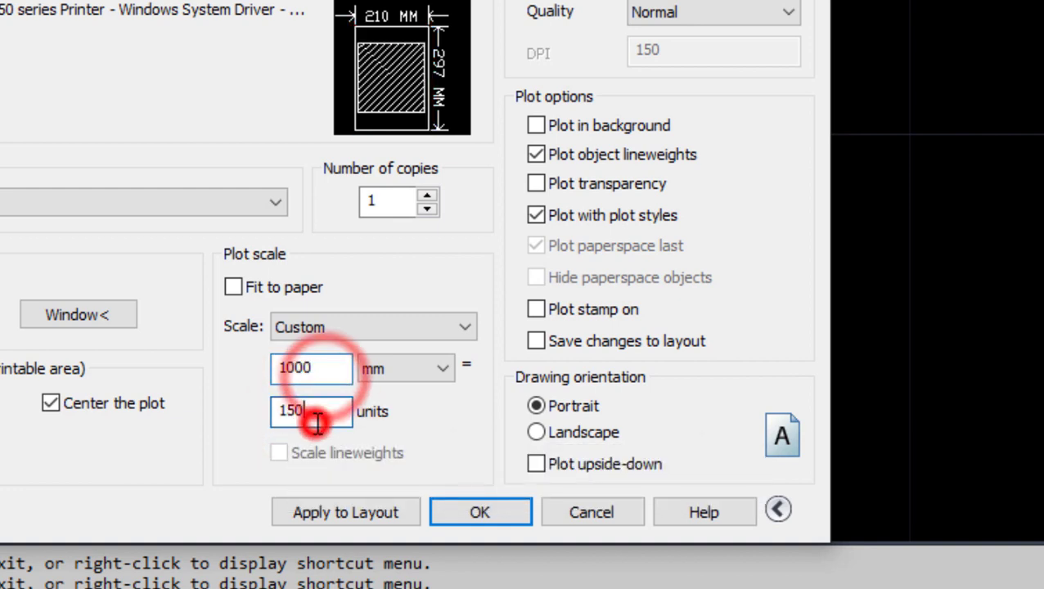
left_click(333, 365)
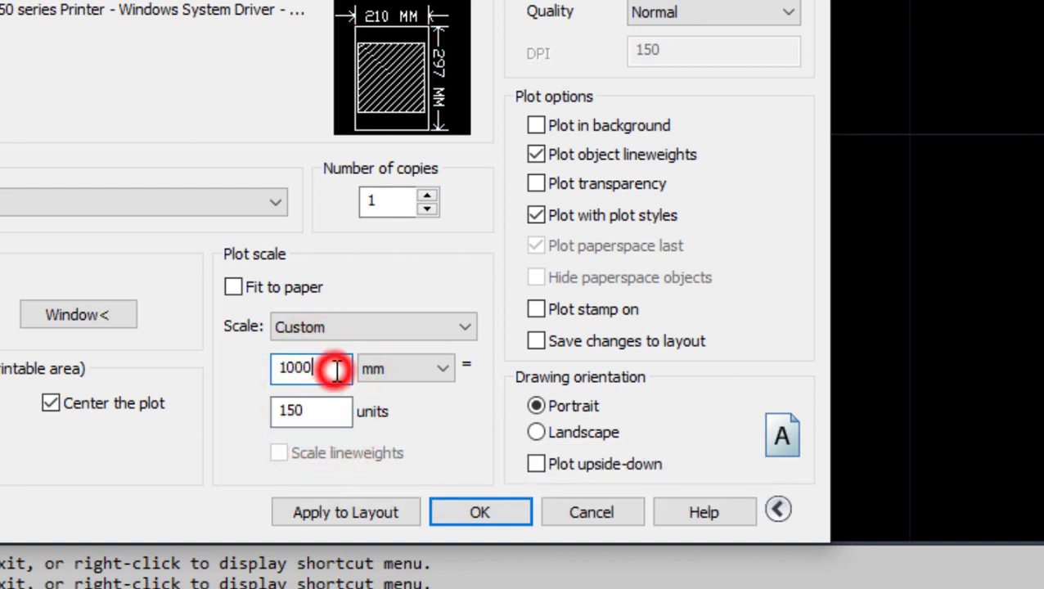
left_click(288, 411)
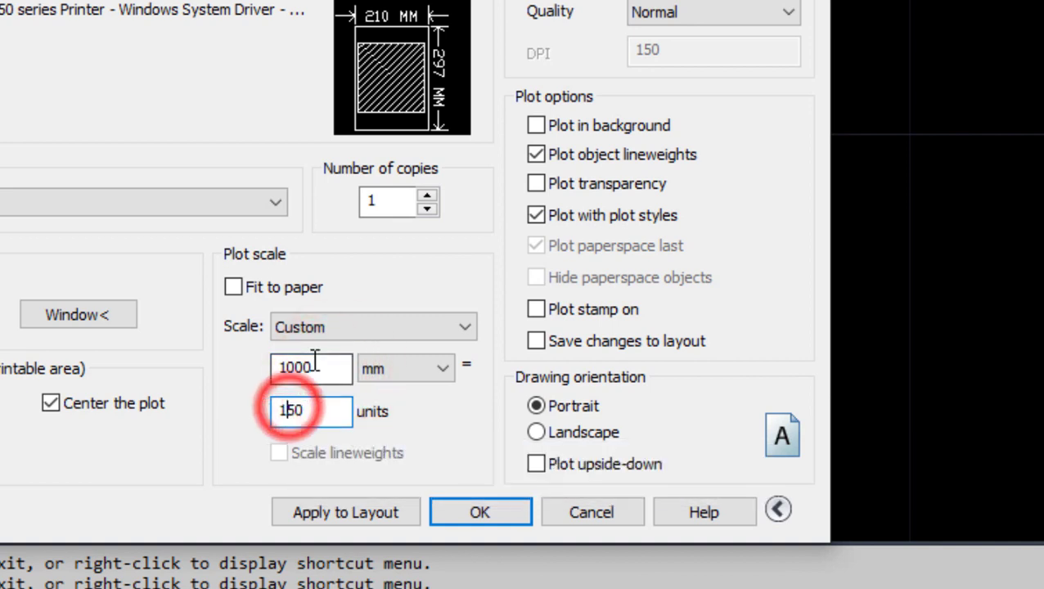
left_click(288, 413)
key("BackSpace")
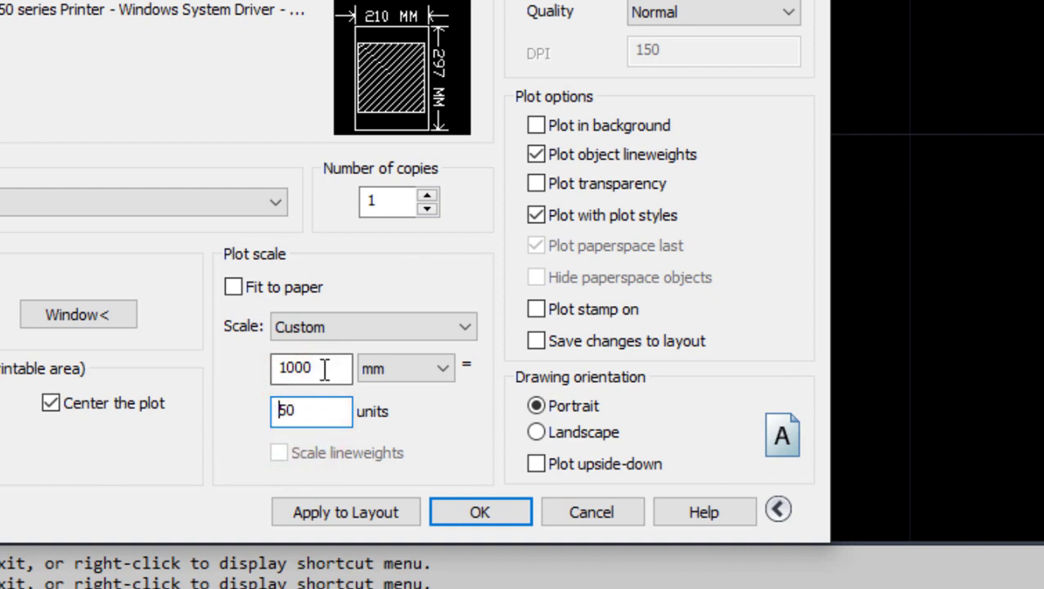
left_click(321, 365)
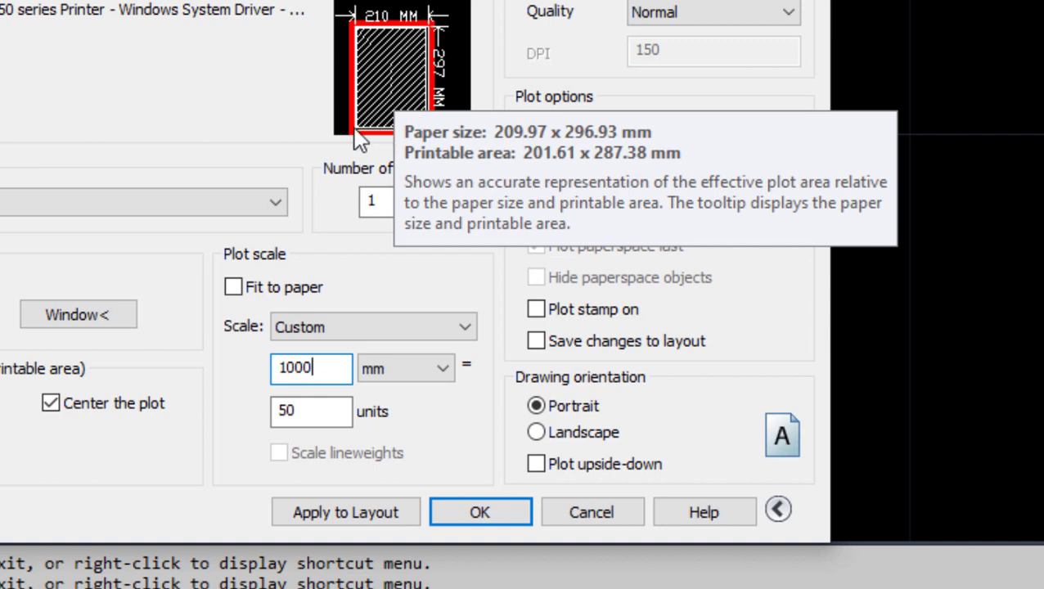
Step: Replace the units value with 200 and preview the result
left_click_drag(311, 412, 263, 407)
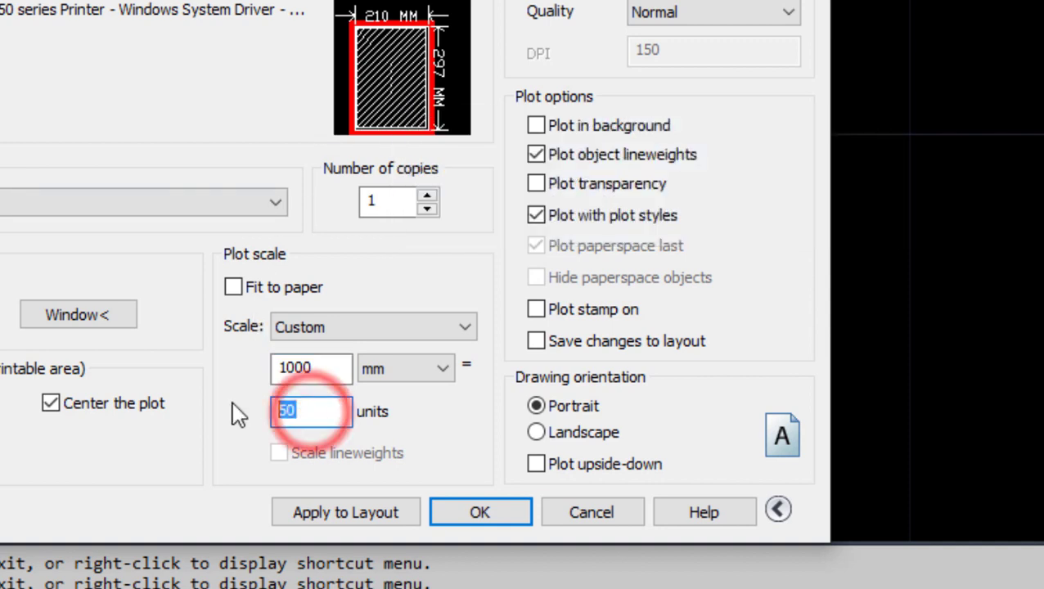
type("200")
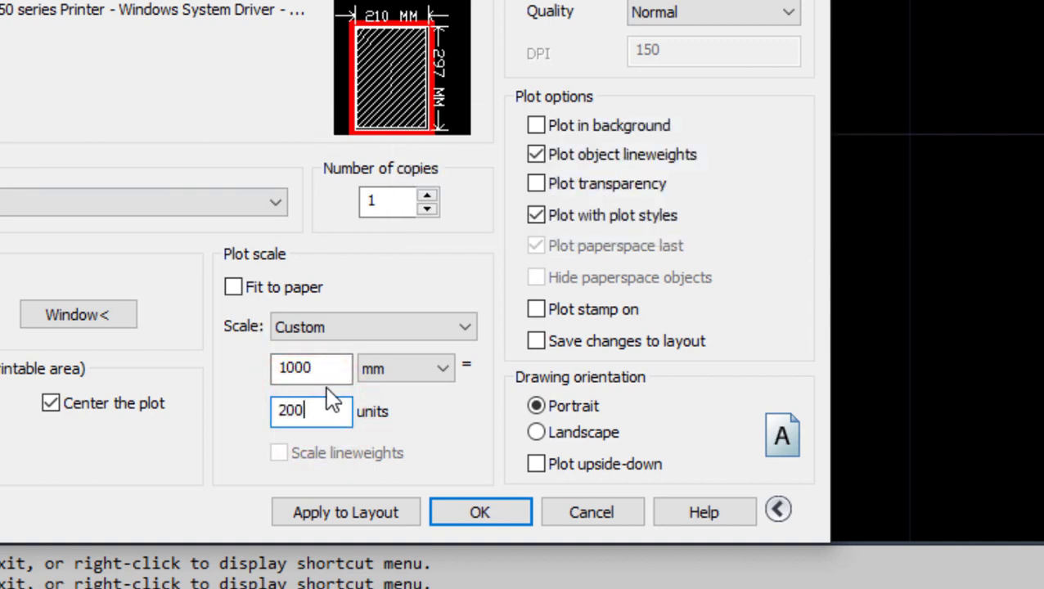
left_click(326, 367)
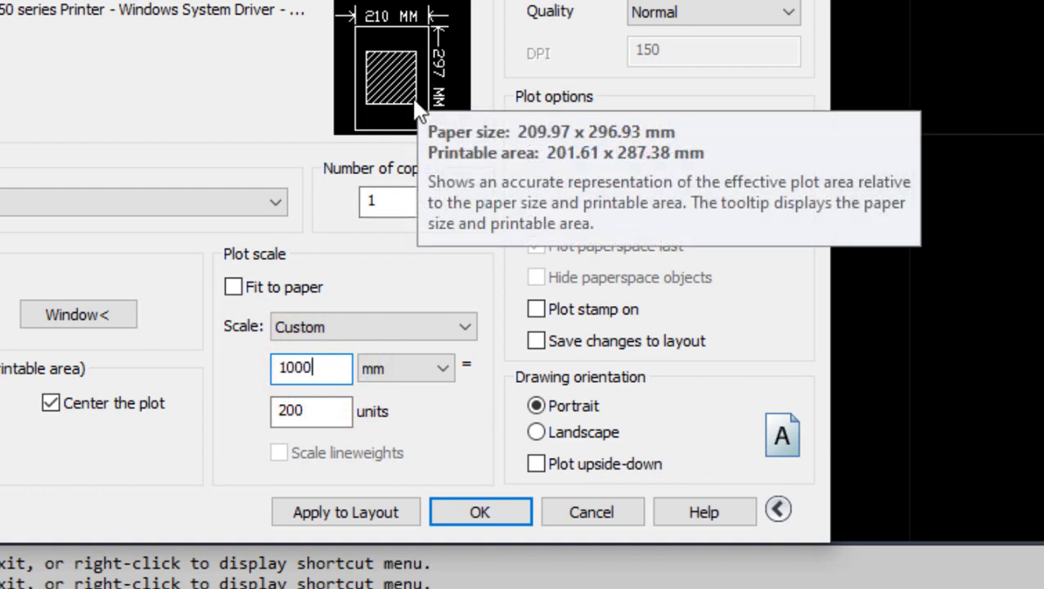
Step: Settle on a 1000 mm = 150 units scale and refresh the preview
left_click(311, 411)
double_click(305, 412)
type("1")
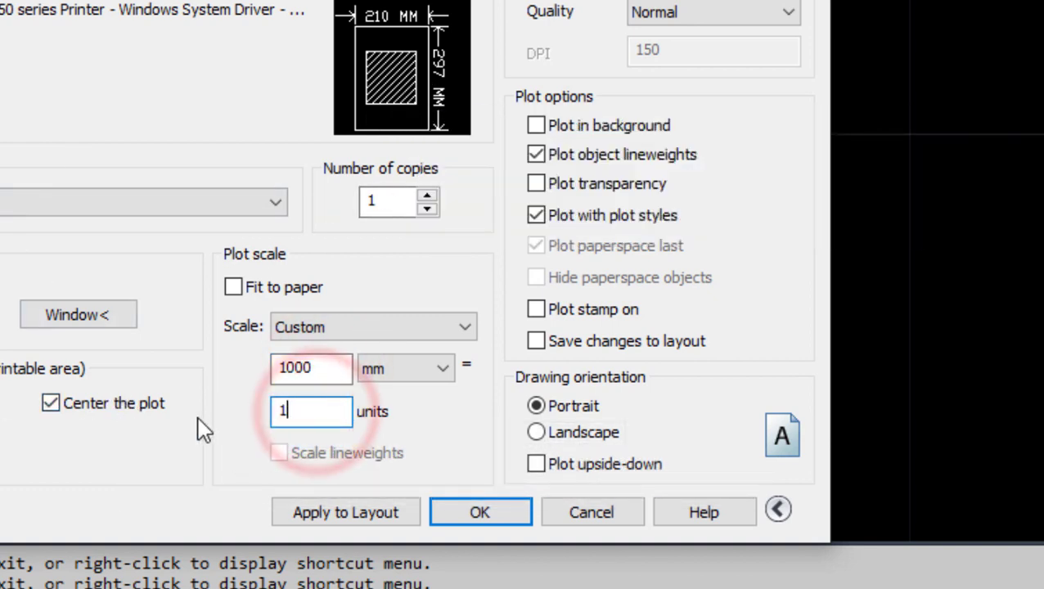
type("50")
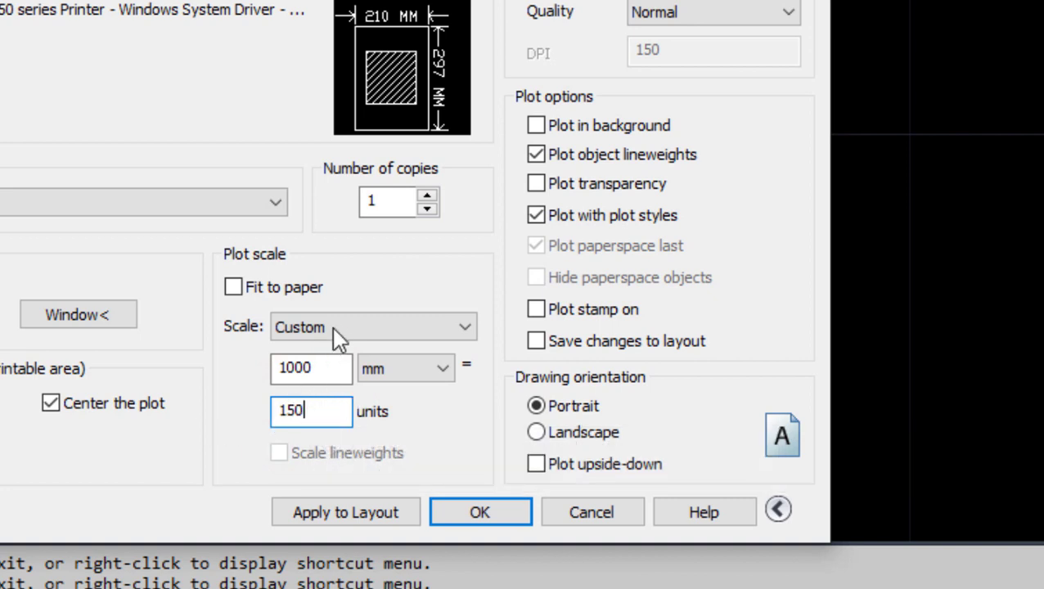
left_click(333, 367)
left_click(305, 411)
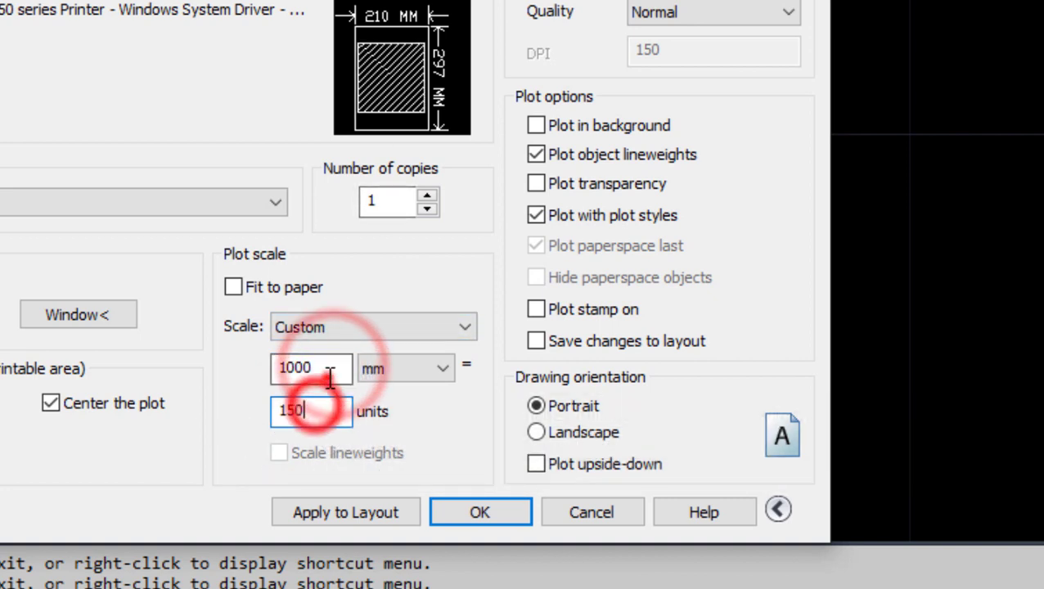
left_click(321, 372)
left_click(316, 411)
left_click(347, 370)
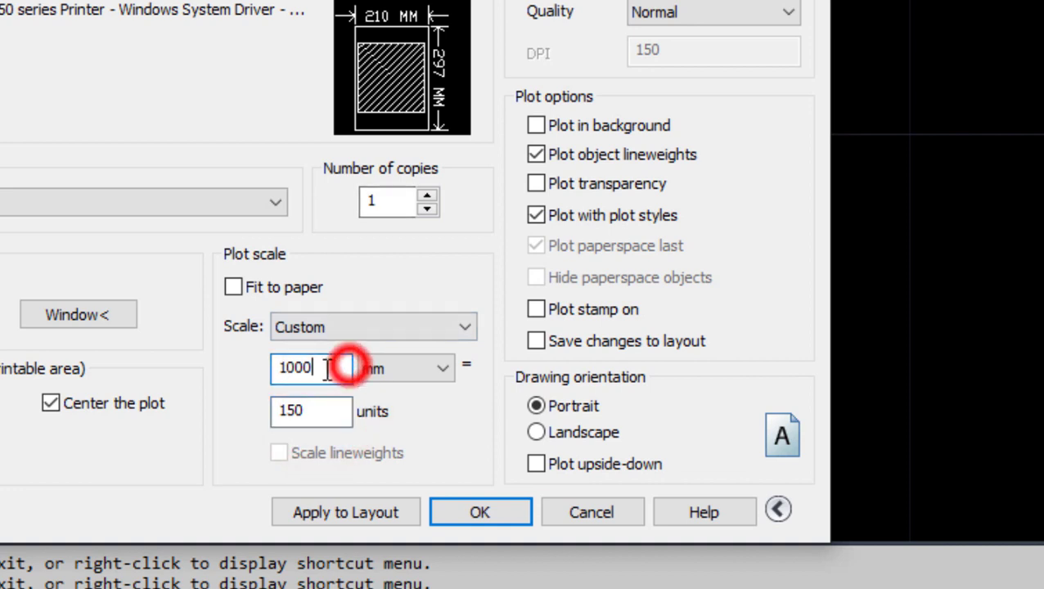
left_click(286, 410)
left_click(324, 372)
left_click(327, 411)
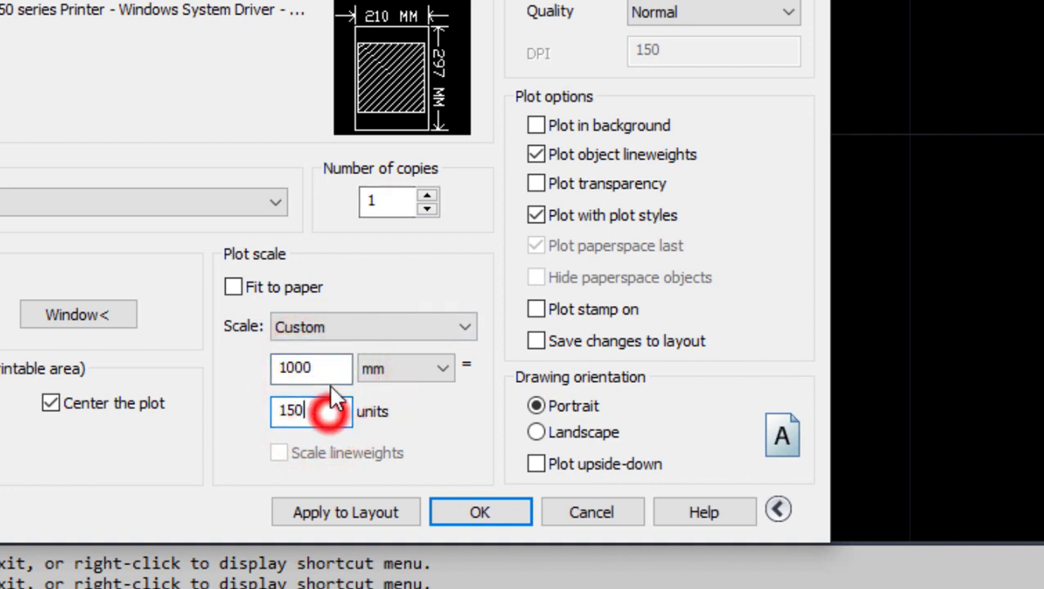
left_click(331, 372)
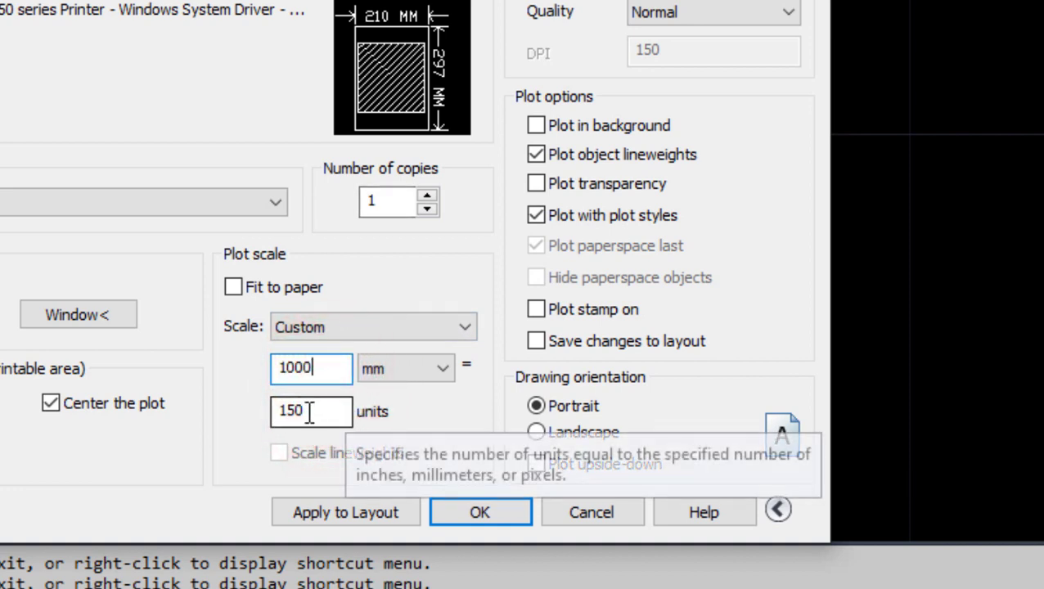